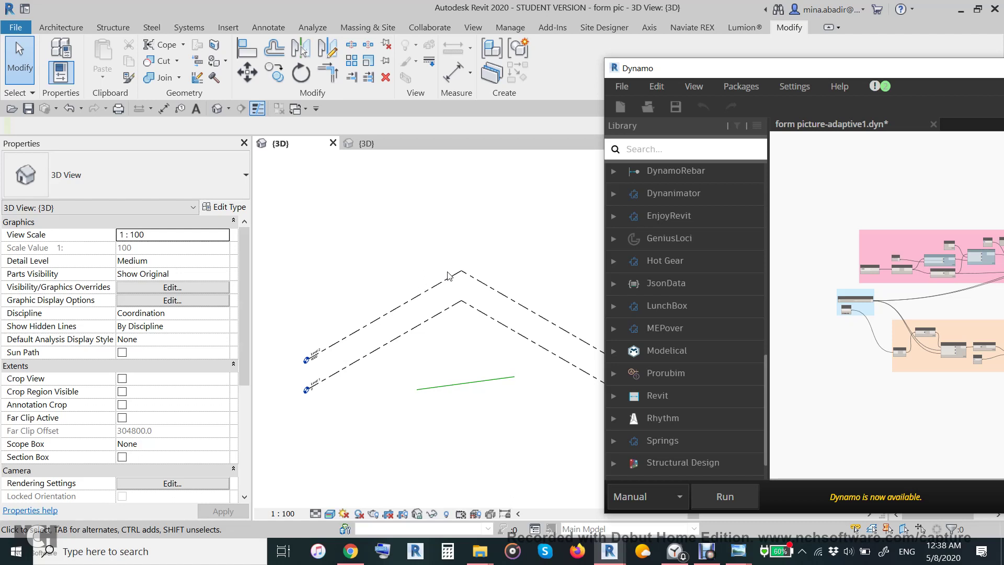
Bring up the source portrait photo, followed by the screenshot of the portrait built from panels, in Windows Photo Viewer.
{"action": "mouse_move", "coordinate": [736, 553]}
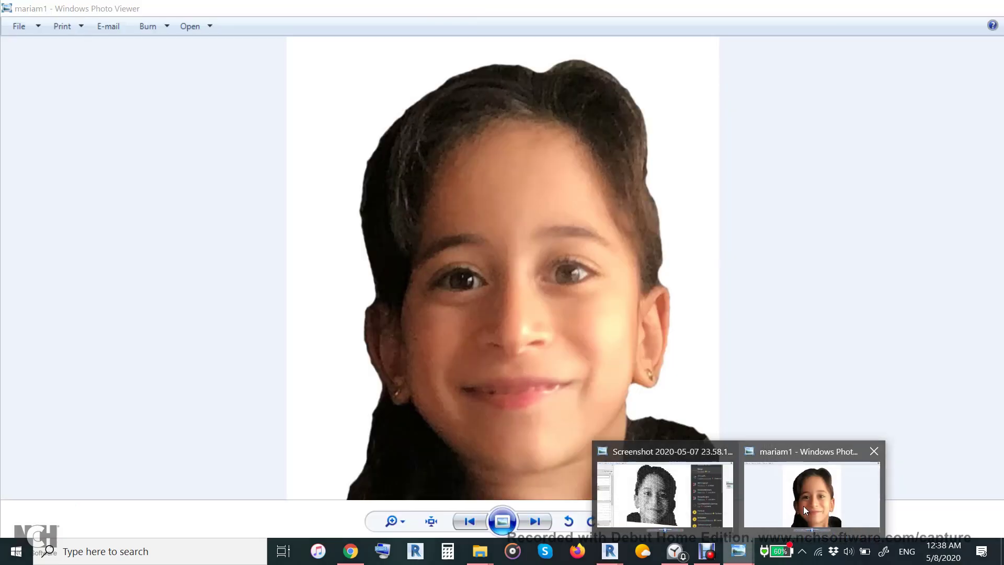
{"action": "left_click", "coordinate": [810, 495]}
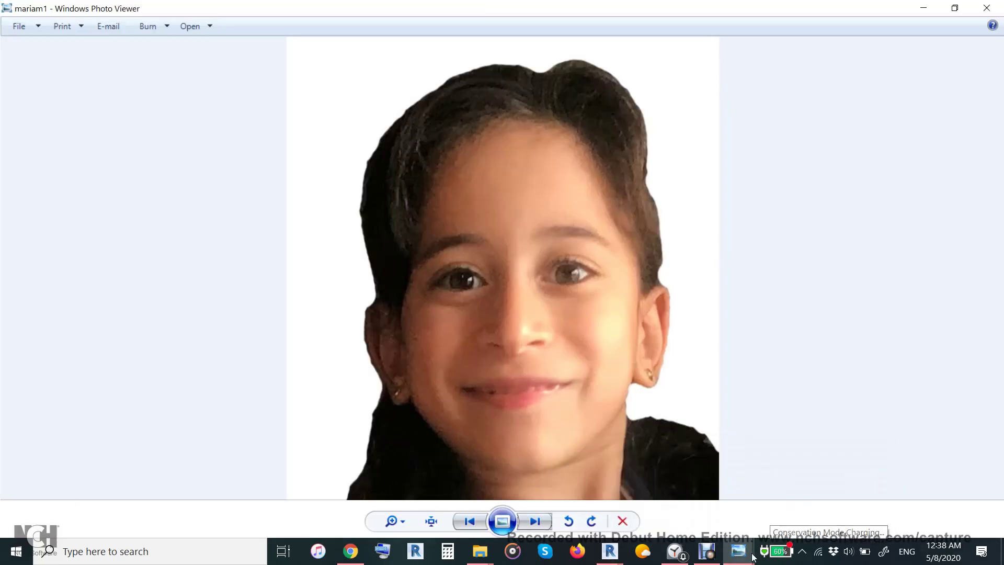
{"action": "mouse_move", "coordinate": [739, 554]}
{"action": "left_click", "coordinate": [669, 509]}
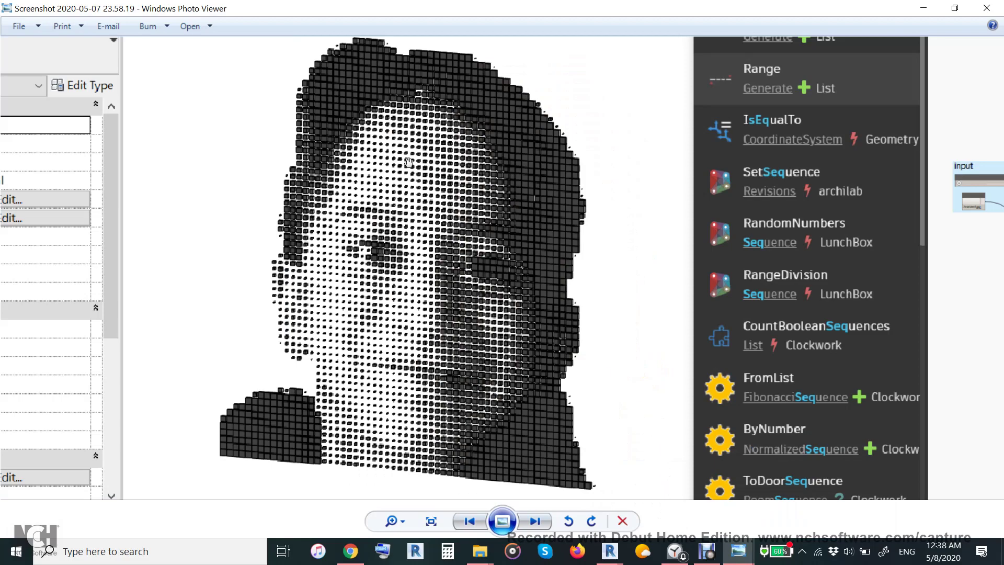
Examine how the panel sizes vary between the light and dark areas of the face in the panel portrait screenshot.
{"action": "scroll", "coordinate": [376, 160], "scroll_direction": "up", "scroll_amount": 2}
{"action": "scroll", "coordinate": [375, 161], "scroll_direction": "up", "scroll_amount": 2}
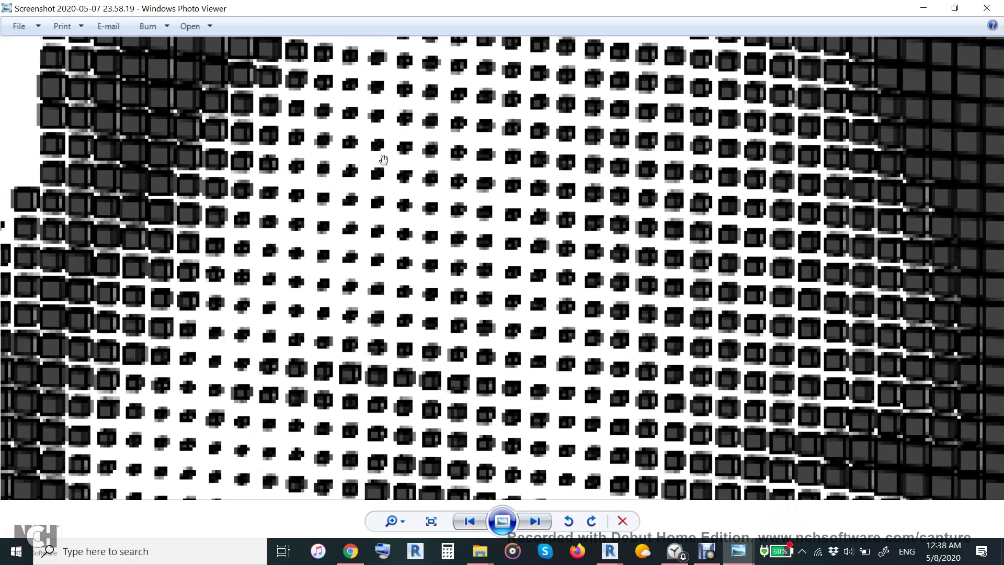
{"action": "scroll", "coordinate": [432, 191], "scroll_direction": "down", "scroll_amount": 1}
{"action": "scroll", "coordinate": [431, 191], "scroll_direction": "down", "scroll_amount": 2}
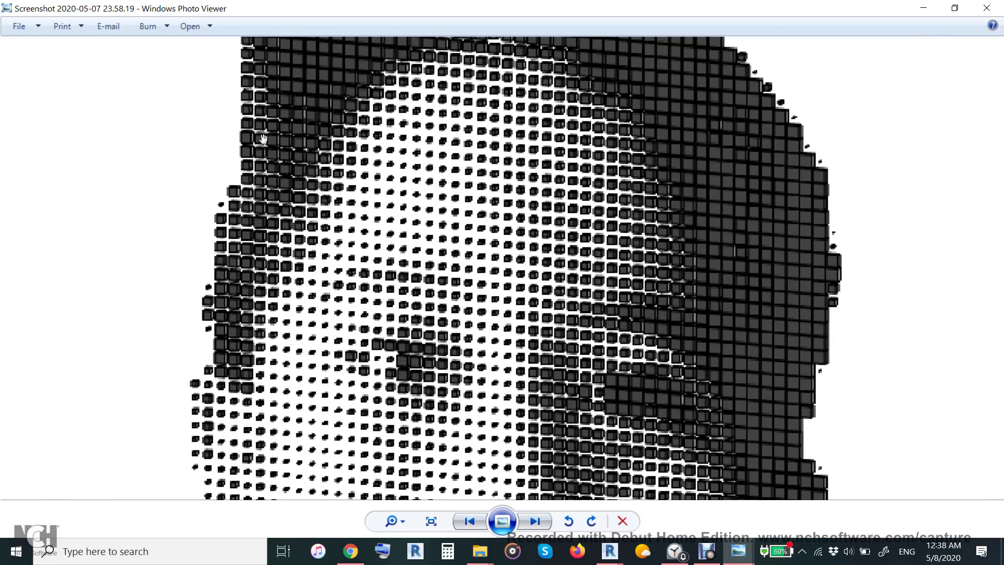
{"action": "scroll", "coordinate": [263, 138], "scroll_direction": "down", "scroll_amount": 3}
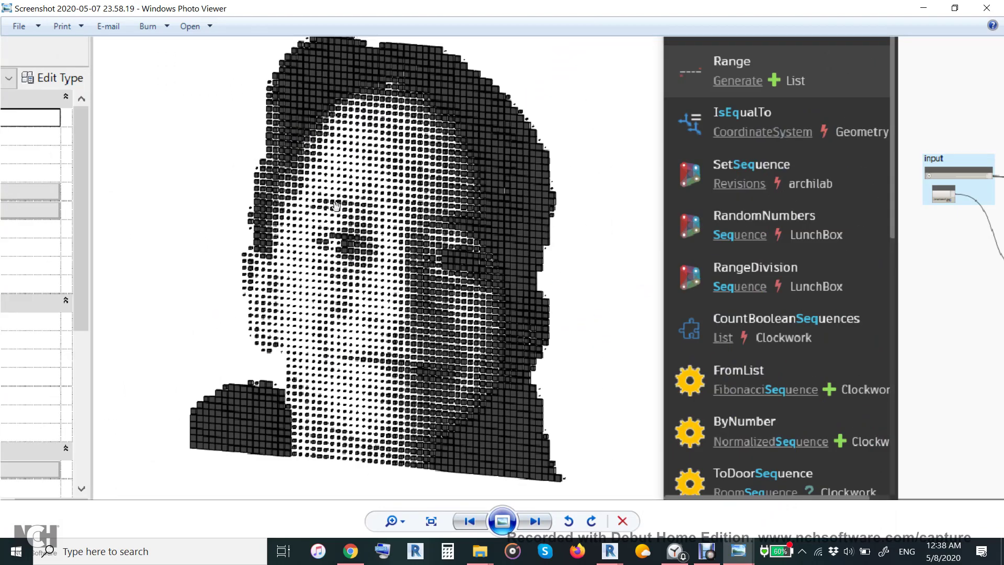
{"action": "scroll", "coordinate": [309, 179], "scroll_direction": "up", "scroll_amount": 2}
{"action": "scroll", "coordinate": [309, 179], "scroll_direction": "up", "scroll_amount": 2}
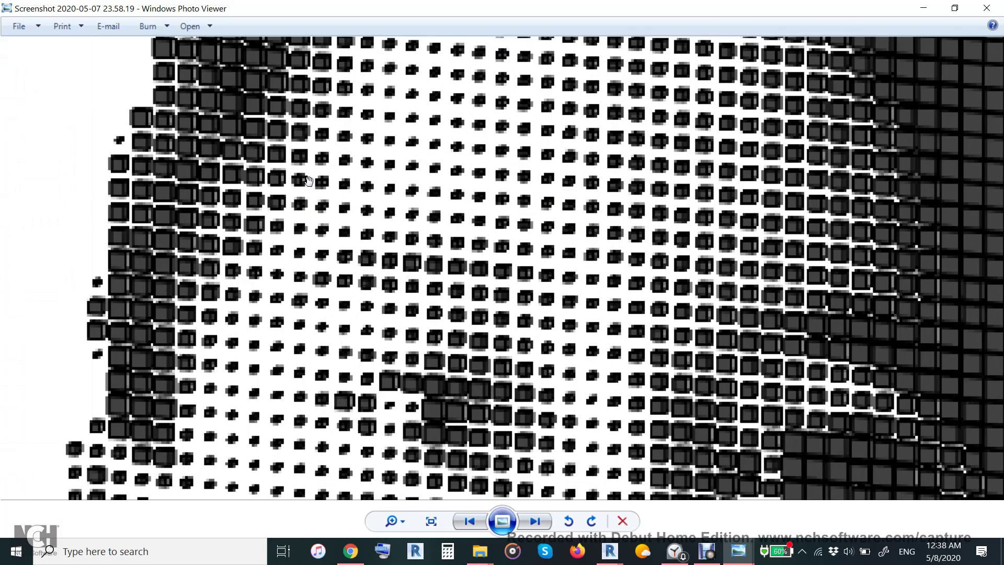
{"action": "scroll", "coordinate": [309, 179], "scroll_direction": "up", "scroll_amount": 2}
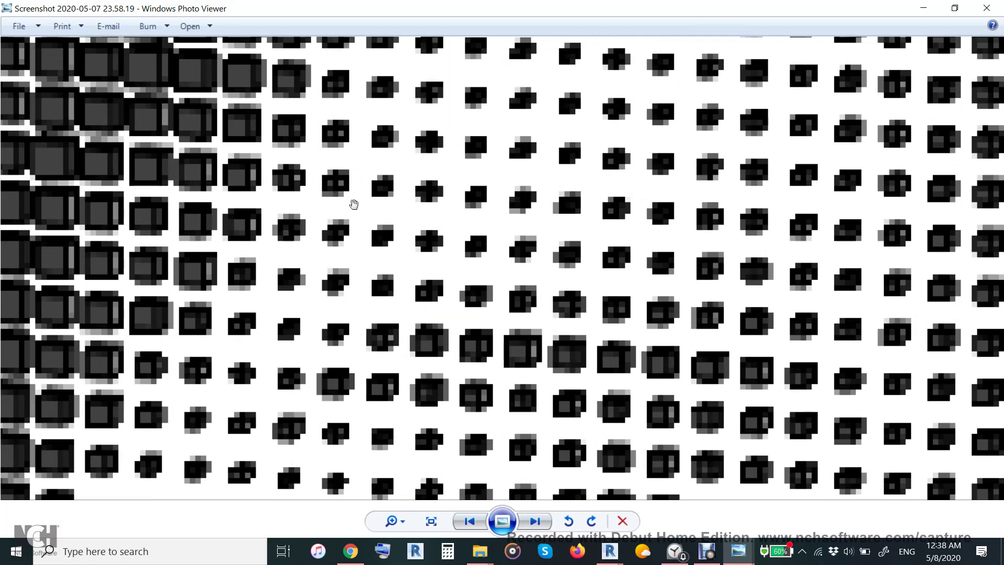
{"action": "scroll", "coordinate": [354, 206], "scroll_direction": "down", "scroll_amount": 1}
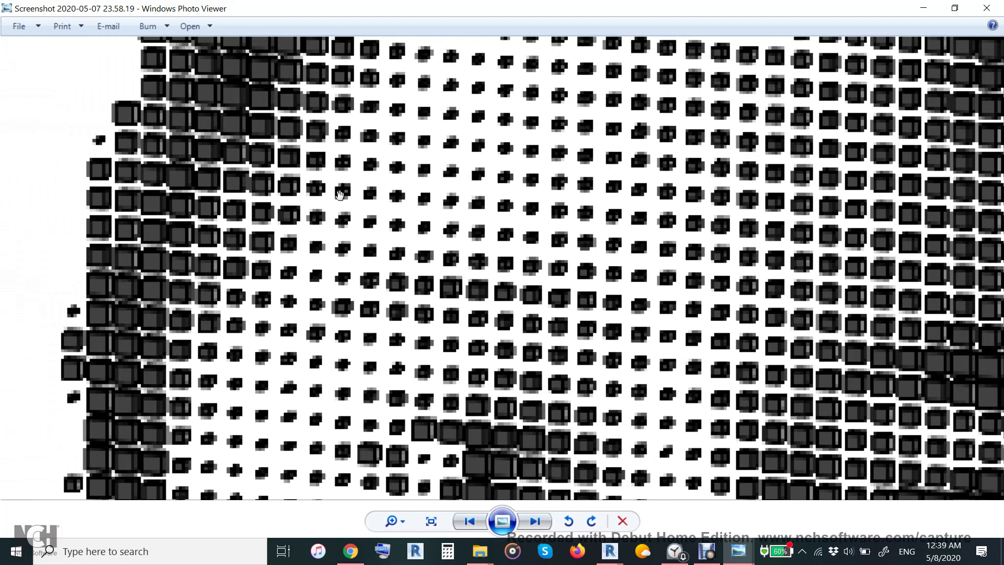
{"action": "scroll", "coordinate": [339, 201], "scroll_direction": "up", "scroll_amount": 2}
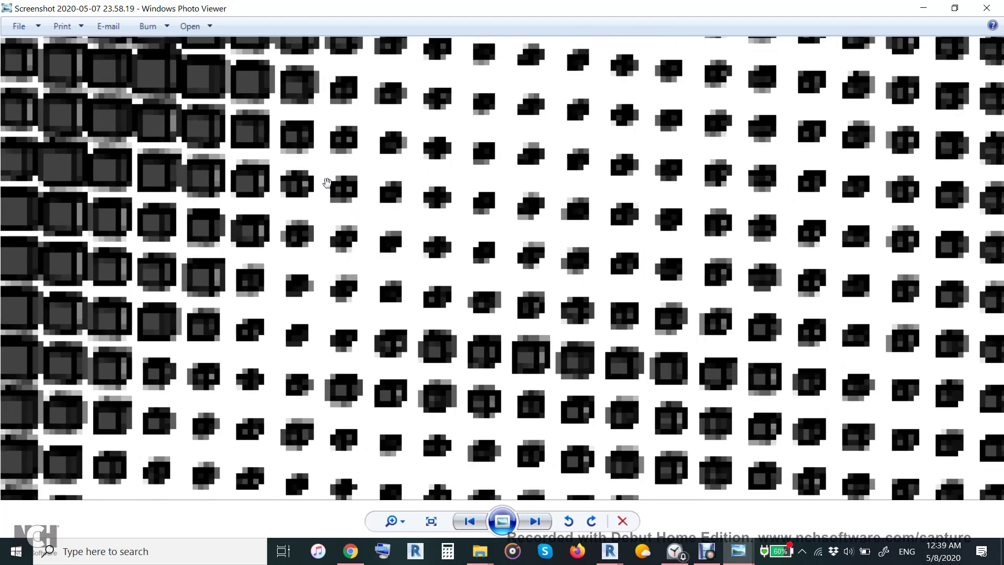
{"action": "scroll", "coordinate": [354, 213], "scroll_direction": "down", "scroll_amount": 2}
{"action": "scroll", "coordinate": [356, 215], "scroll_direction": "down", "scroll_amount": 1}
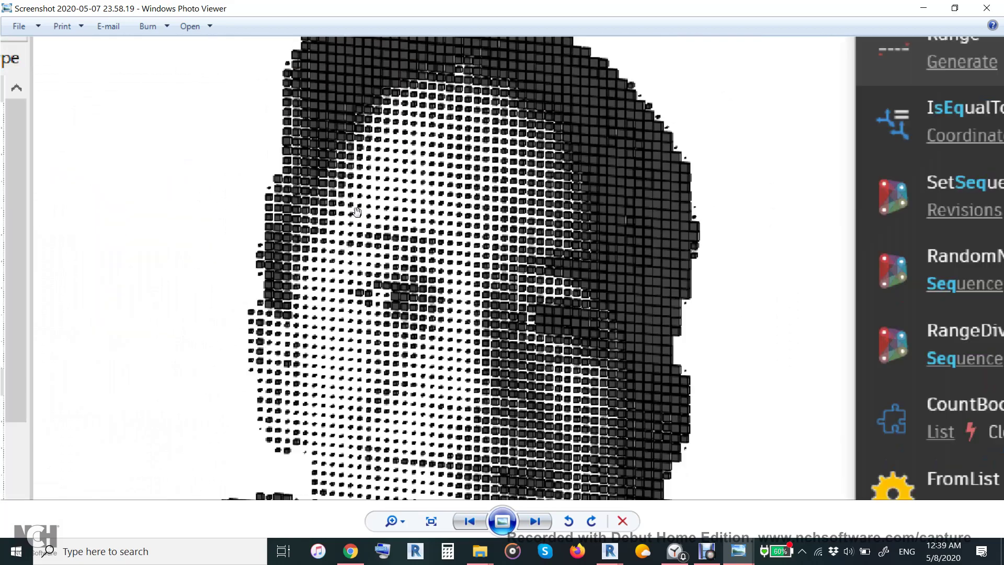
{"action": "left_click_drag", "start_coordinate": [489, 236], "coordinate": [477, 286]}
{"action": "scroll", "coordinate": [477, 287], "scroll_direction": "down", "scroll_amount": 3}
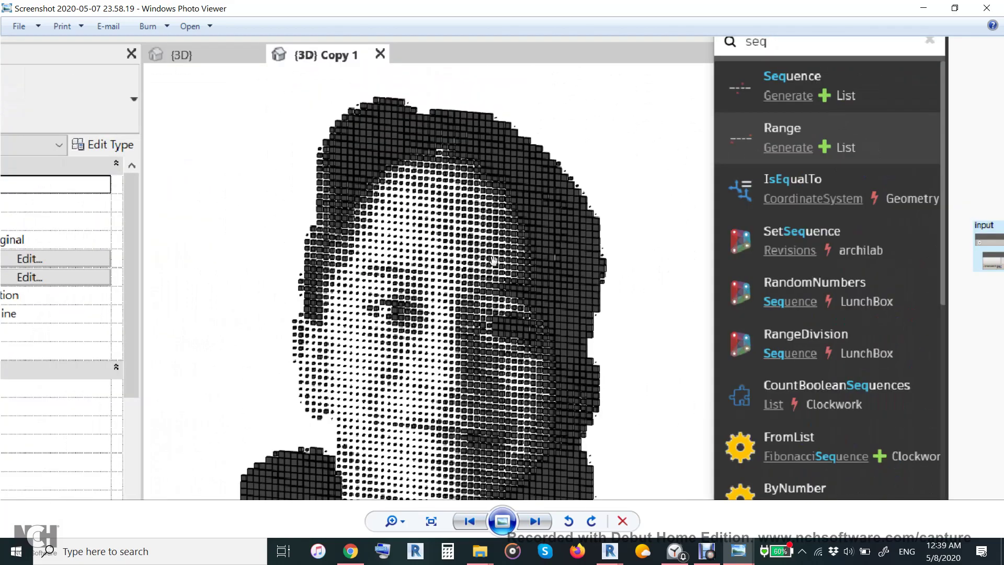
{"action": "scroll", "coordinate": [492, 262], "scroll_direction": "up", "scroll_amount": 2}
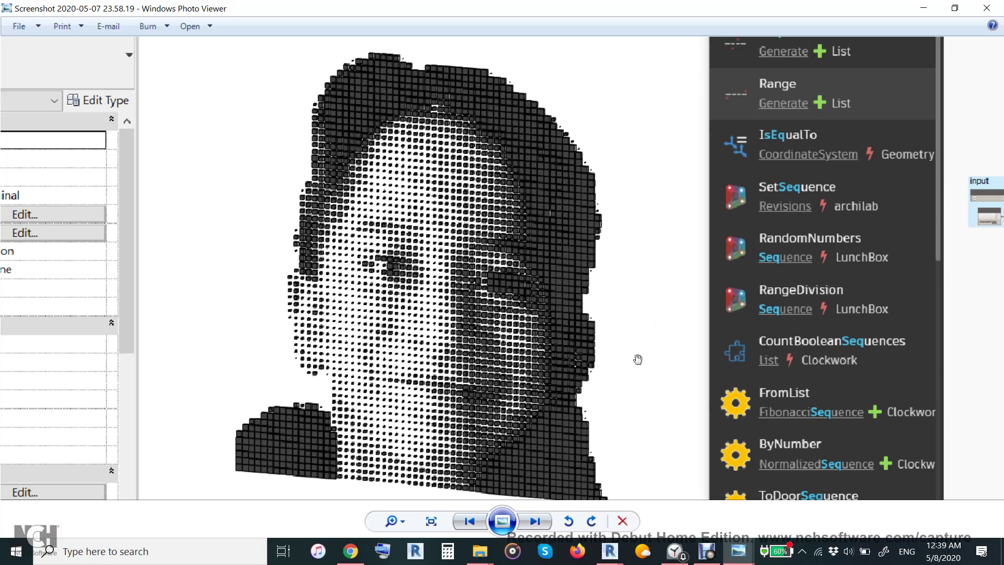
View the YouTube channel's uploaded videos in Chrome and return to the Revit model with Dynamo open.
{"action": "left_click", "coordinate": [352, 549]}
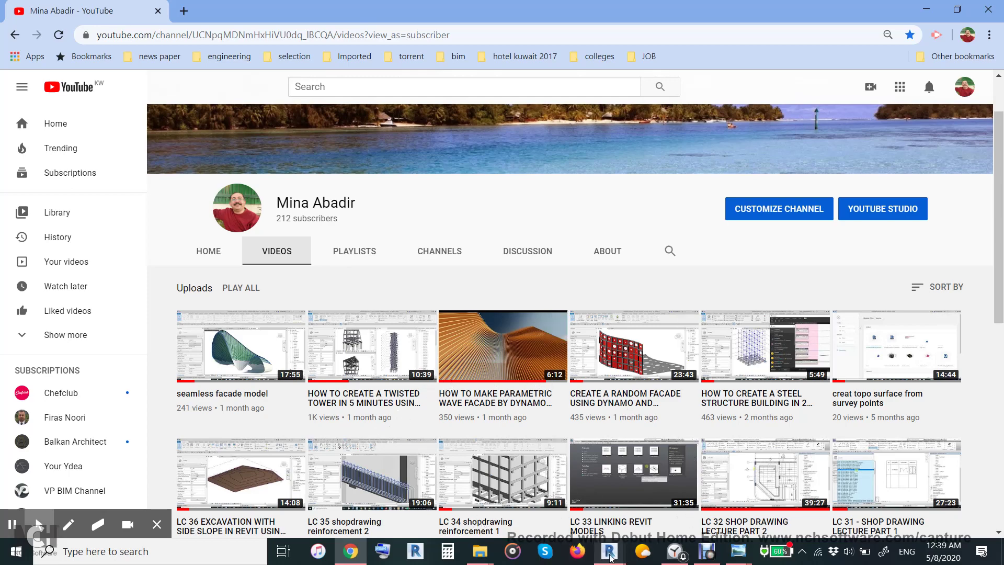
{"action": "mouse_move", "coordinate": [609, 551]}
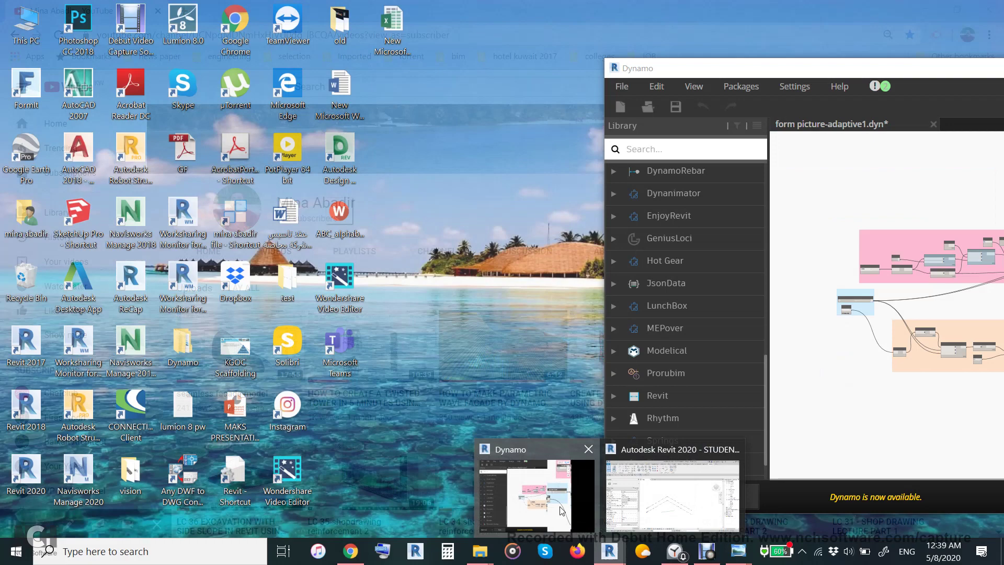
{"action": "left_click", "coordinate": [561, 510]}
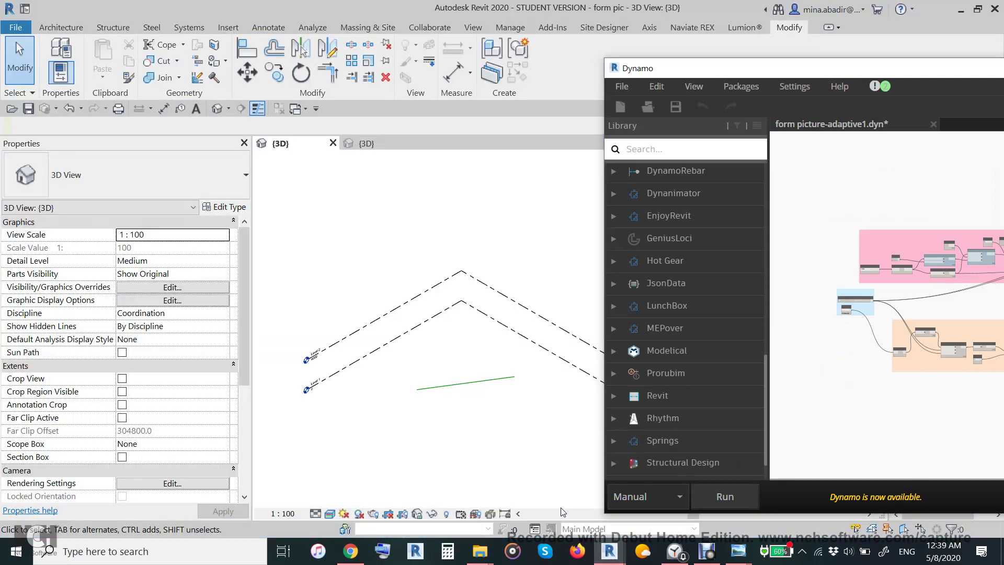
{"action": "left_click", "coordinate": [477, 353]}
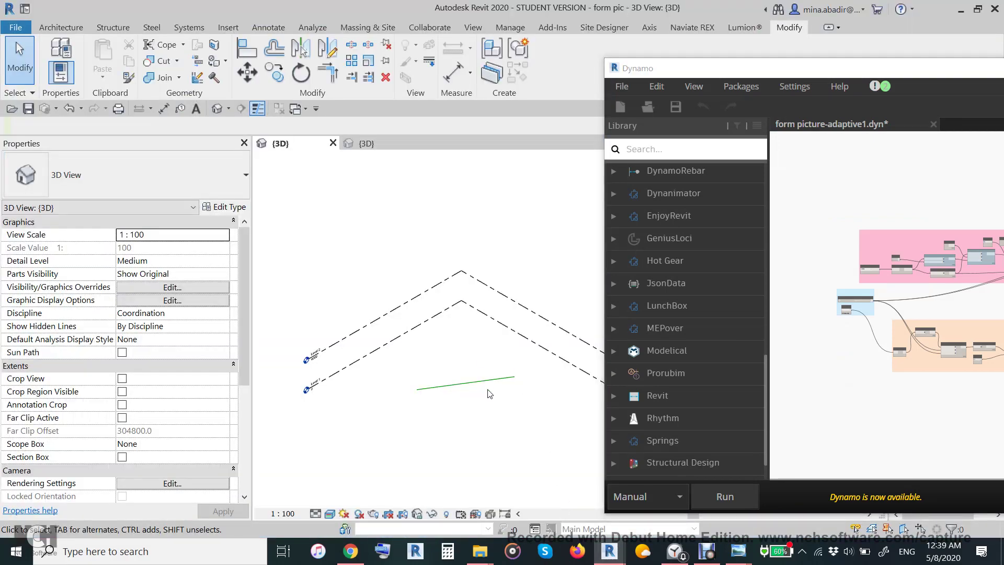
Draw a model line about 11500 mm long on Level 1, in front of and roughly parallel to the existing model line.
{"action": "scroll", "coordinate": [505, 397], "scroll_direction": "up", "scroll_amount": 2}
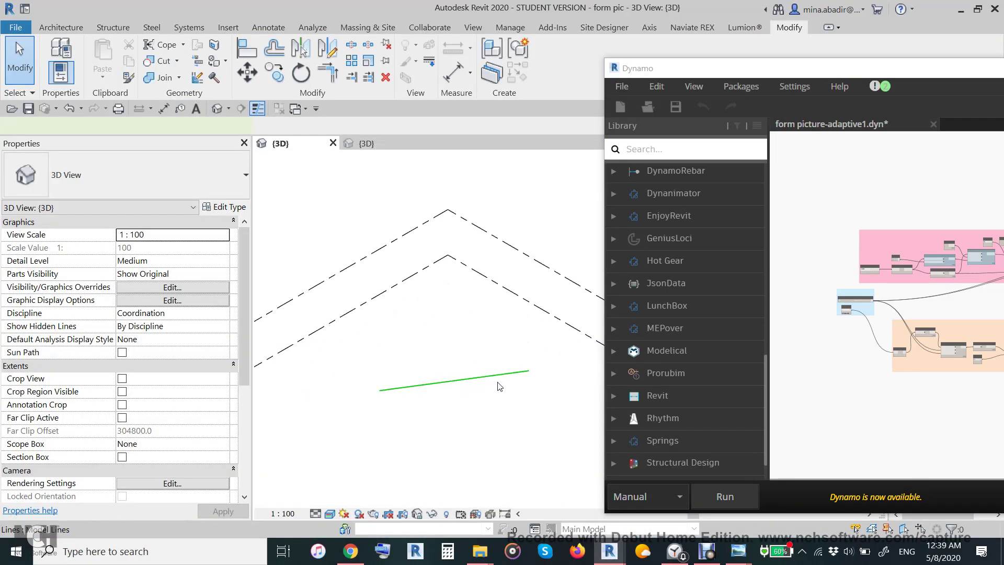
{"action": "left_click", "coordinate": [500, 387]}
{"action": "left_click", "coordinate": [500, 394]}
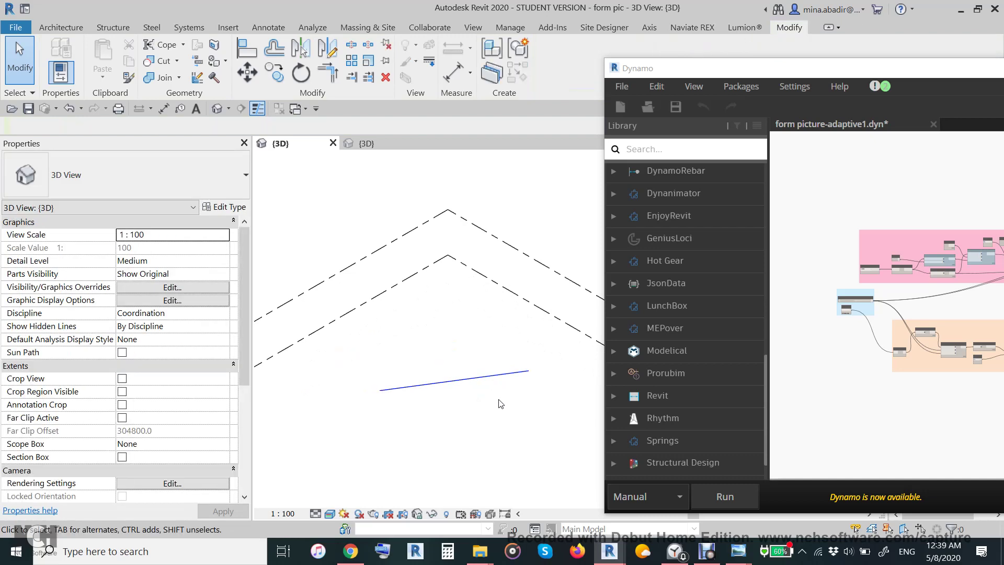
{"action": "key", "text": "l"}
{"action": "key", "text": "i"}
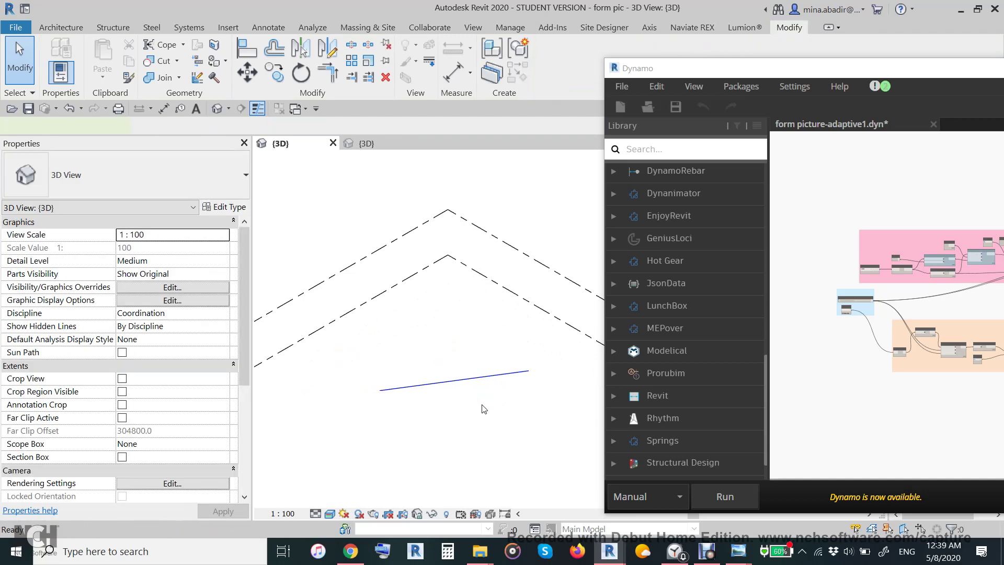
{"action": "left_click", "coordinate": [383, 414]}
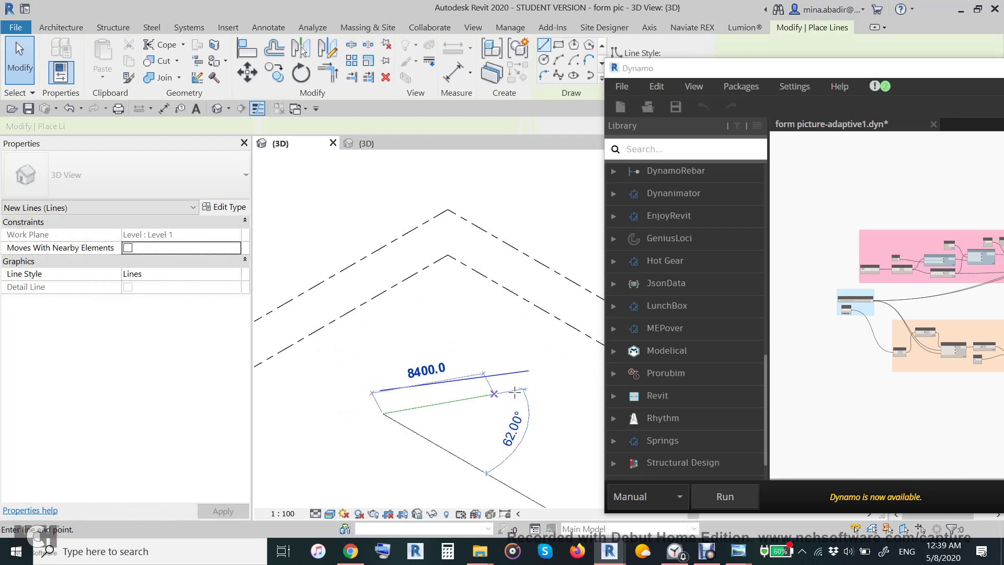
{"action": "left_click", "coordinate": [538, 392]}
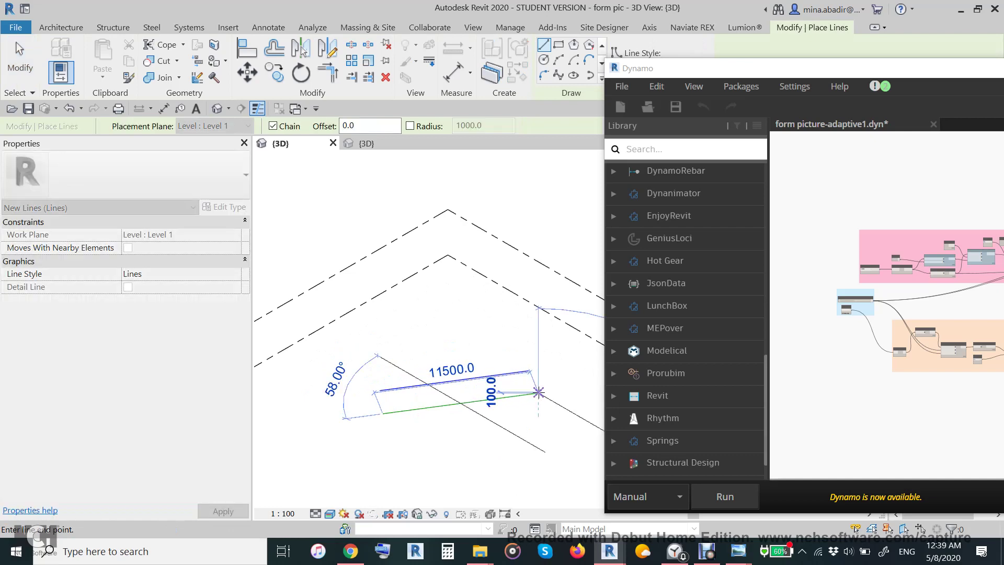
{"action": "key", "text": "Escape"}
{"action": "key", "text": "Escape"}
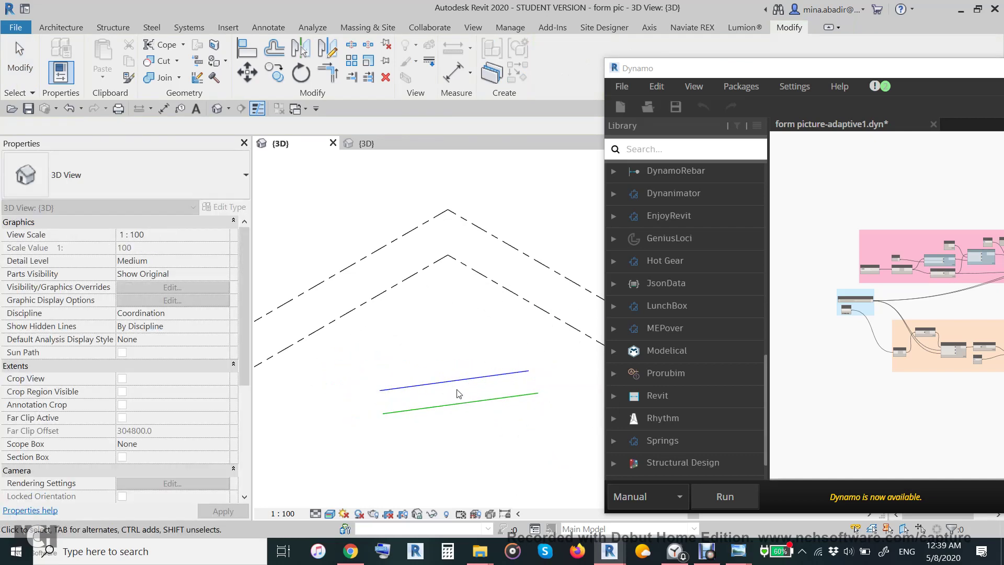
{"action": "middle_click_drag", "start_coordinate": [459, 394], "coordinate": [448, 380]}
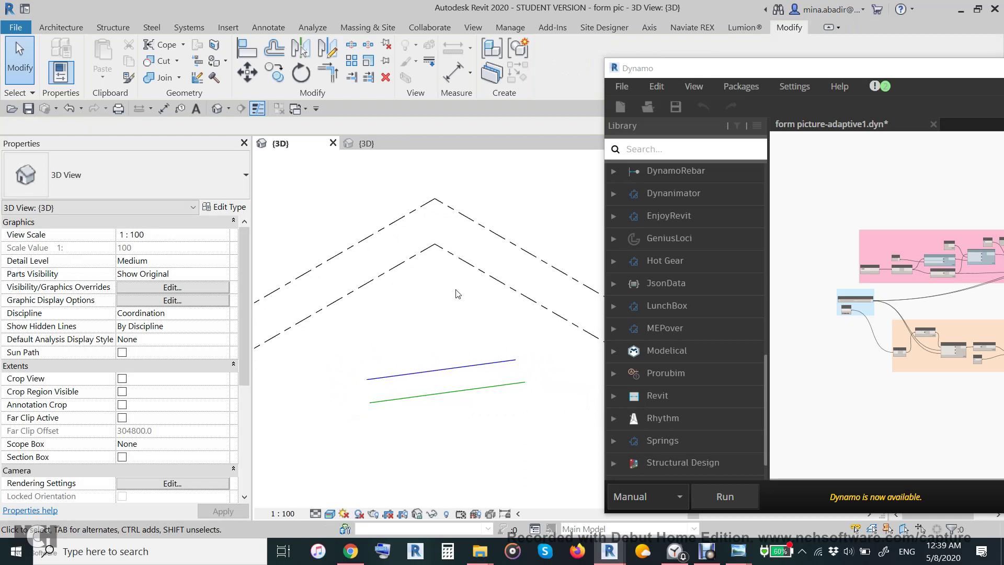
Switch to the adaptive pic family's 3D view and move the Dynamo window aside to show the whole adaptive panel.
{"action": "left_click", "coordinate": [377, 141]}
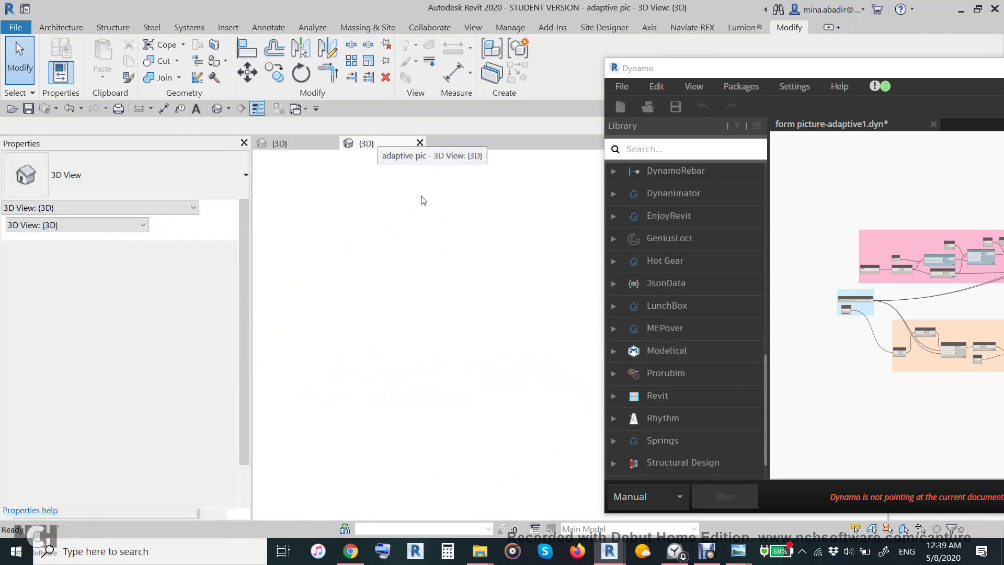
{"action": "left_click_drag", "start_coordinate": [744, 75], "coordinate": [859, 88]}
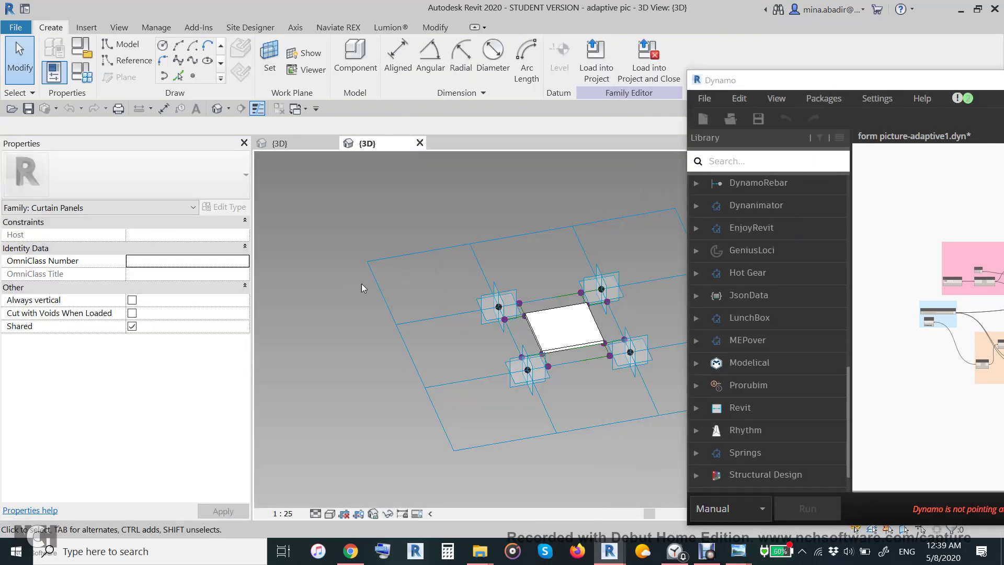
{"action": "scroll", "coordinate": [582, 362], "scroll_direction": "up", "scroll_amount": 5}
{"action": "middle_click_drag", "start_coordinate": [583, 362], "coordinate": [421, 321]}
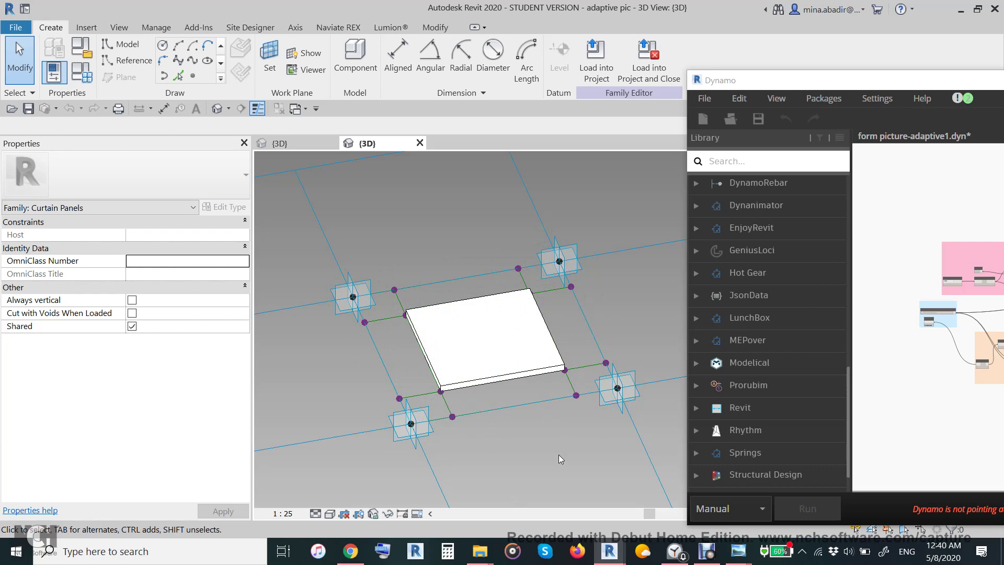
Inspect the normalized curve parameters of the two reference points along the panel's far edge and the family parameter driving the first point.
{"action": "left_click", "coordinate": [395, 290]}
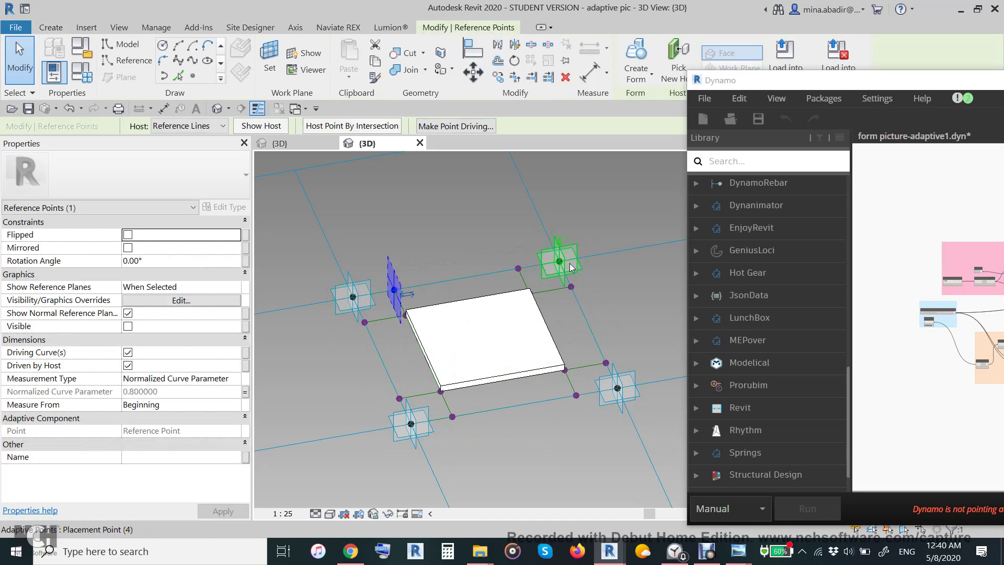
{"action": "left_click", "coordinate": [520, 271]}
{"action": "left_click", "coordinate": [348, 312]}
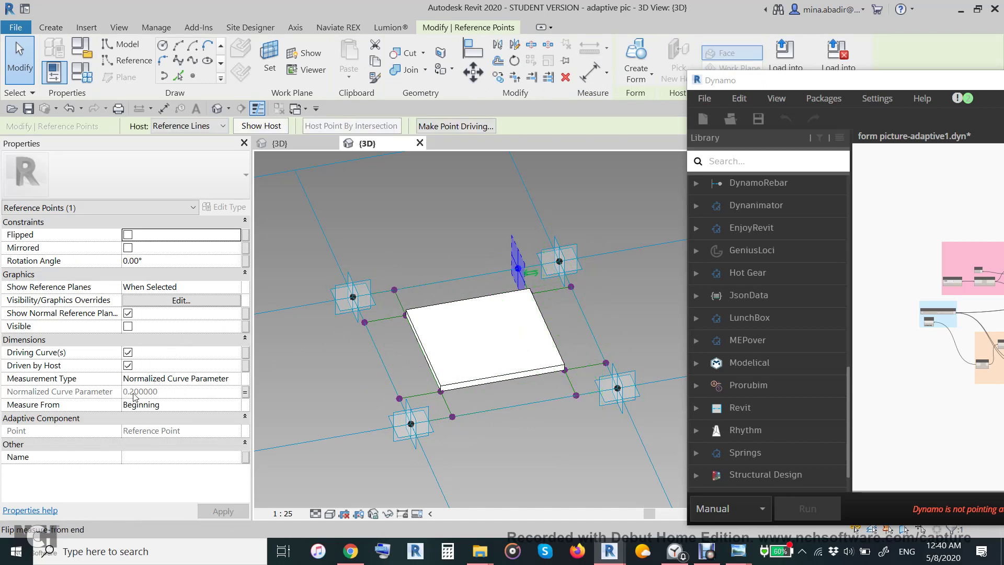
{"action": "left_click", "coordinate": [395, 293]}
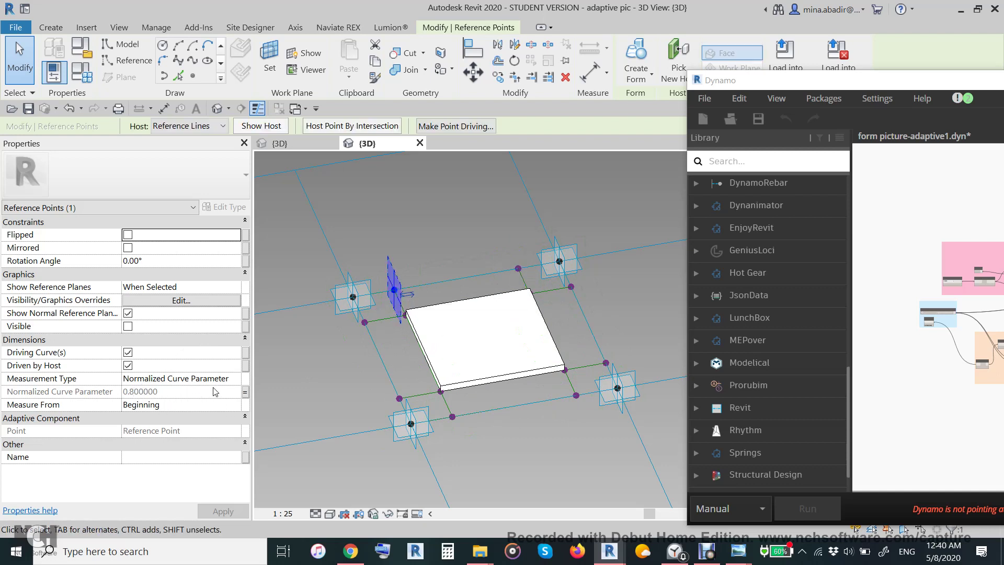
{"action": "left_click", "coordinate": [246, 394]}
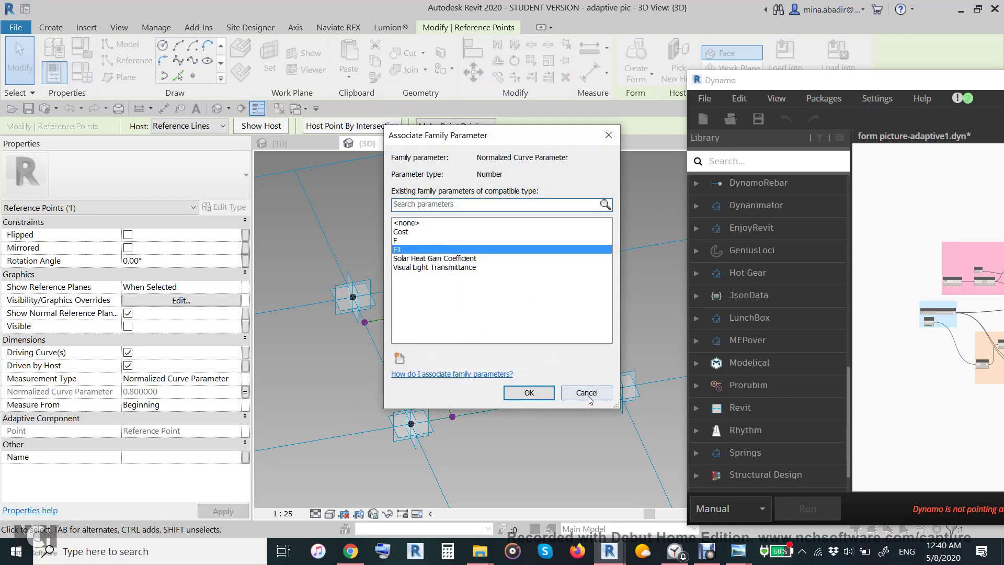
{"action": "left_click", "coordinate": [587, 393]}
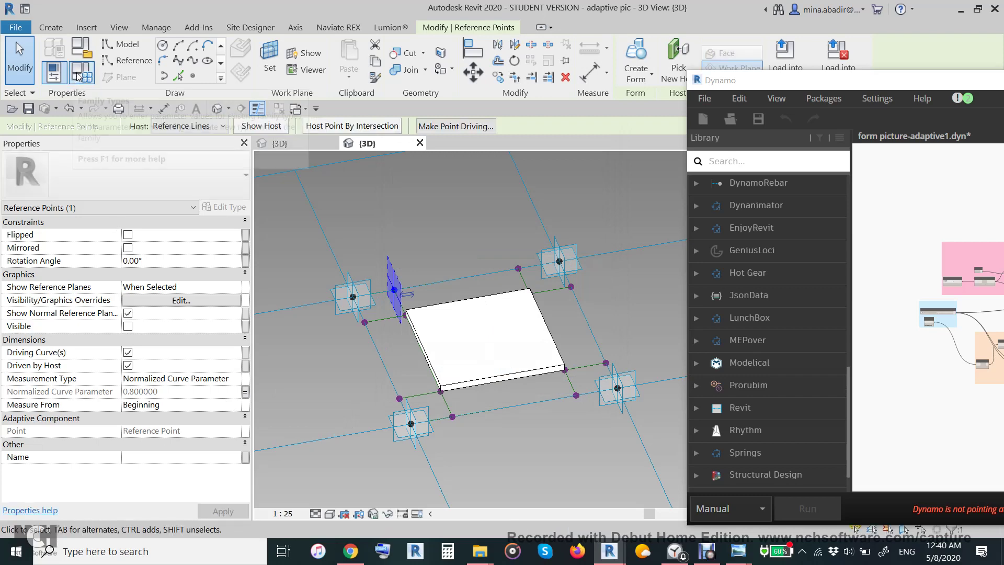
Set the family parameter F to 0.3 in the Family Types and apply it to resize the panel.
{"action": "left_click", "coordinate": [77, 77]}
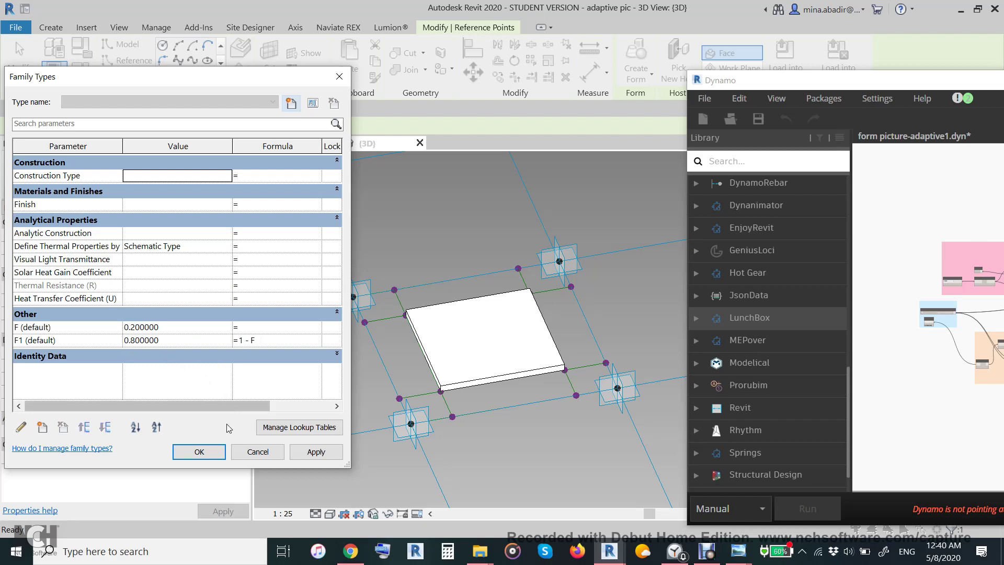
{"action": "left_click", "coordinate": [179, 328]}
{"action": "type", "text": ".3"}
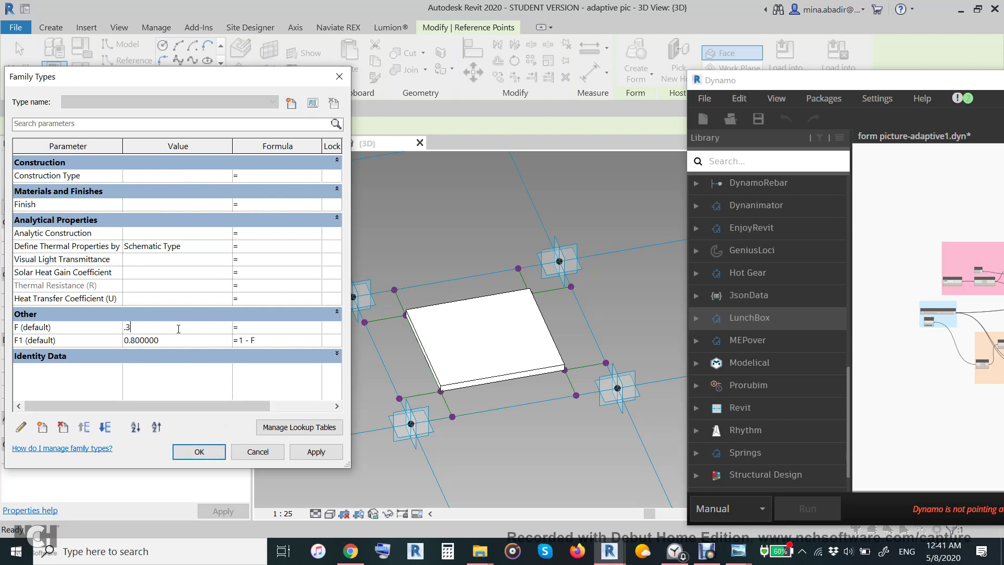
{"action": "left_click", "coordinate": [335, 455]}
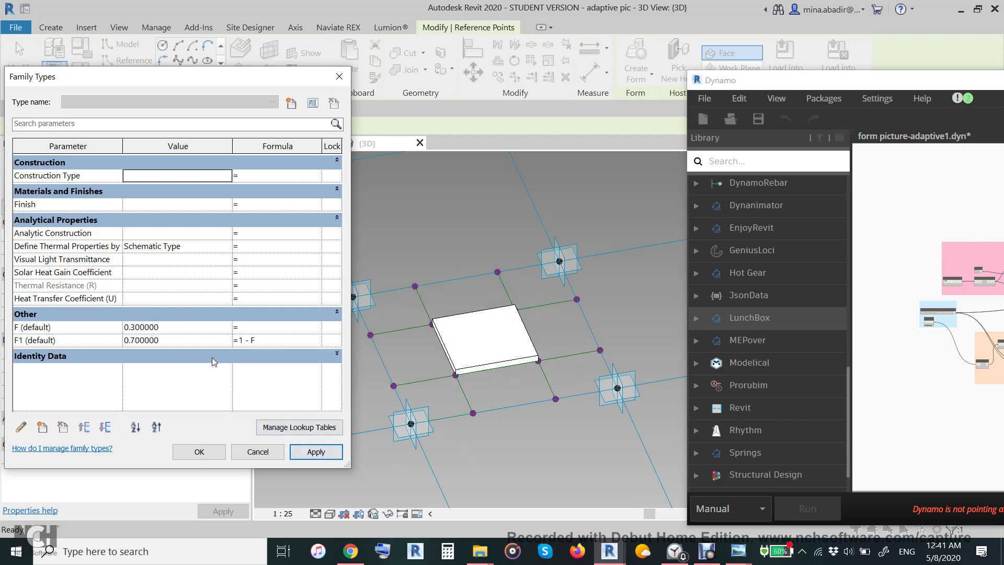
Flex the panel by applying the values 0.25 and 0.2 in turn to the family parameter F.
{"action": "left_click", "coordinate": [177, 327]}
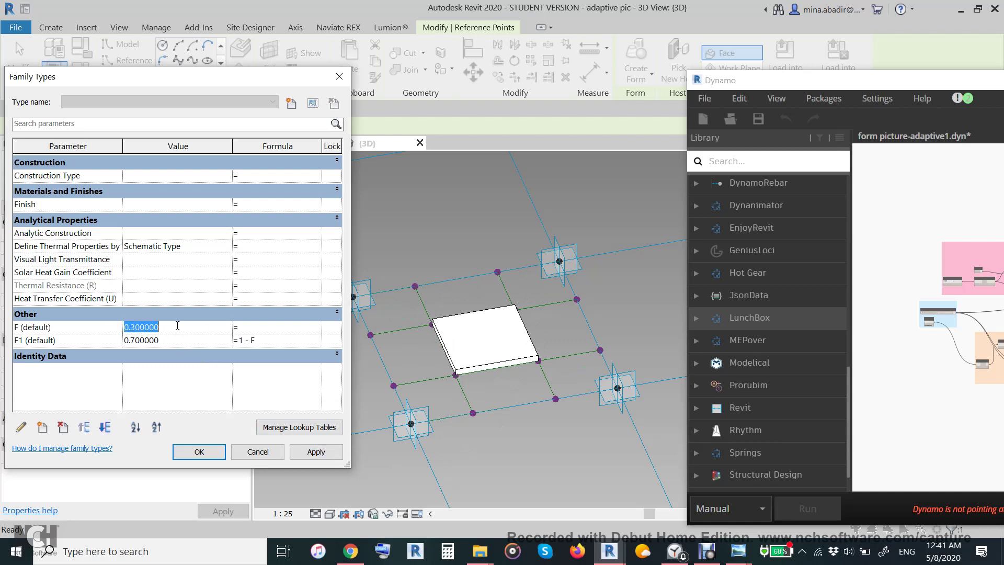
{"action": "type", "text": ".25"}
{"action": "left_click", "coordinate": [316, 451]}
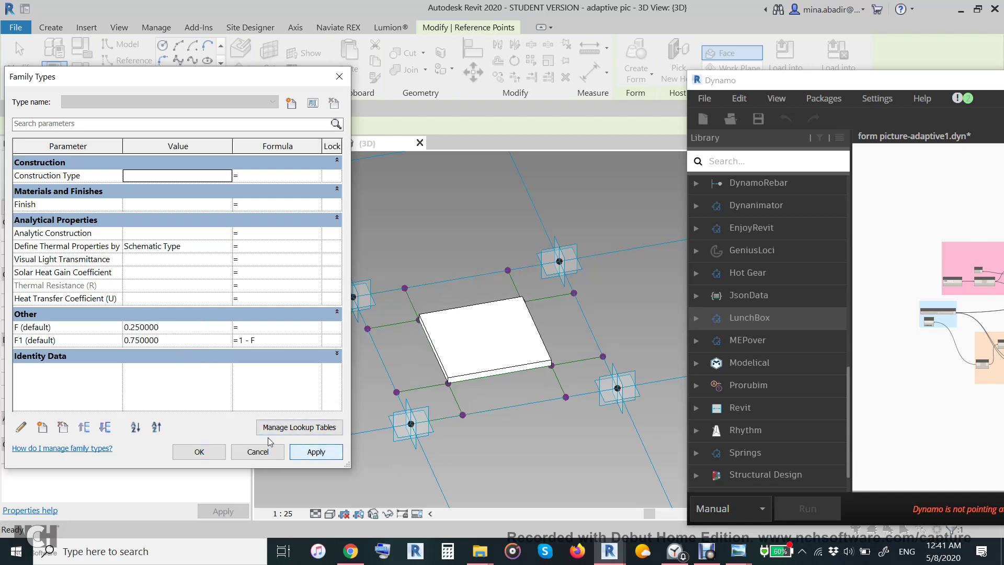
{"action": "left_click", "coordinate": [182, 325]}
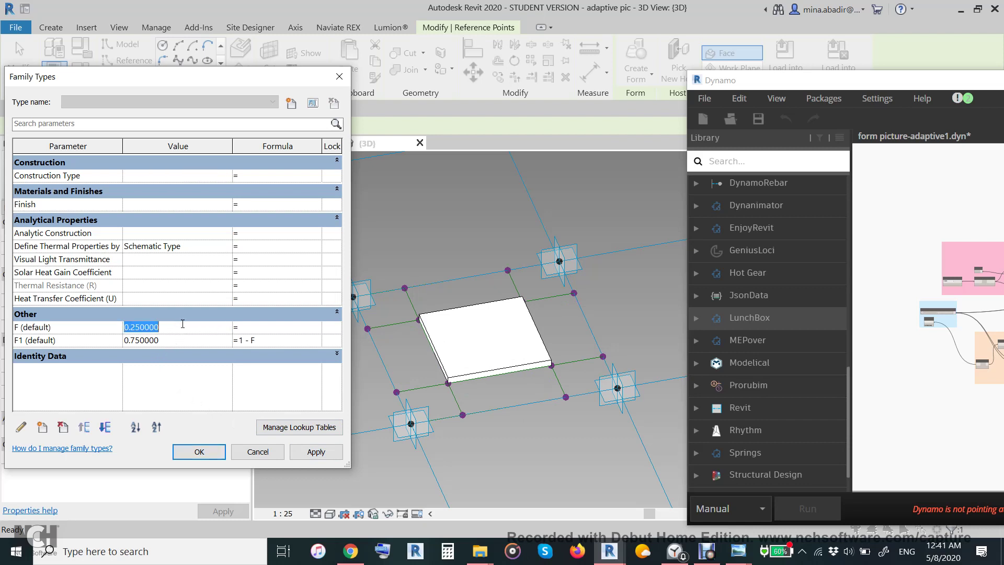
{"action": "type", "text": ".2"}
{"action": "left_click", "coordinate": [314, 450]}
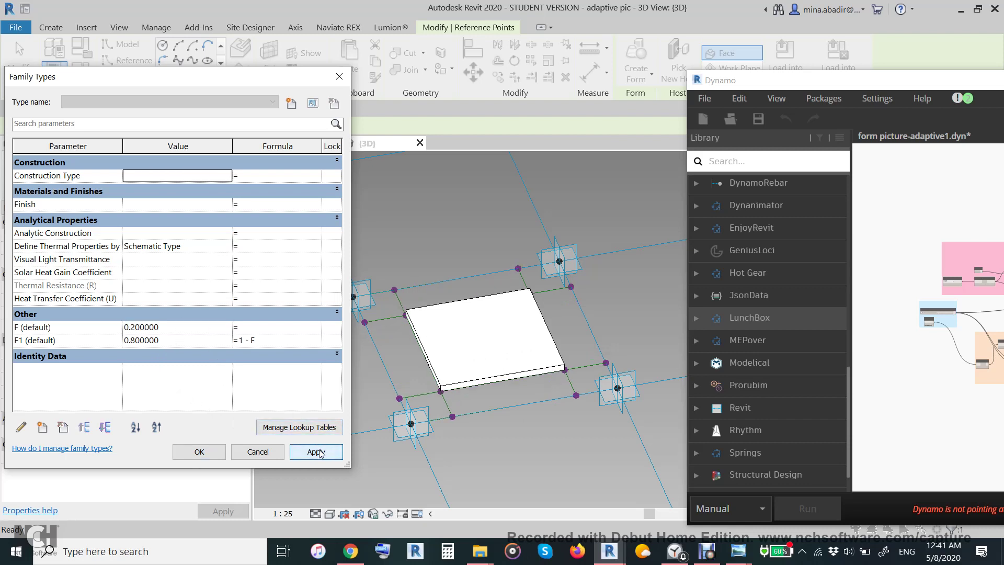
Set the family parameter F to 0.48 and apply it to shrink the panel.
{"action": "left_click", "coordinate": [193, 332]}
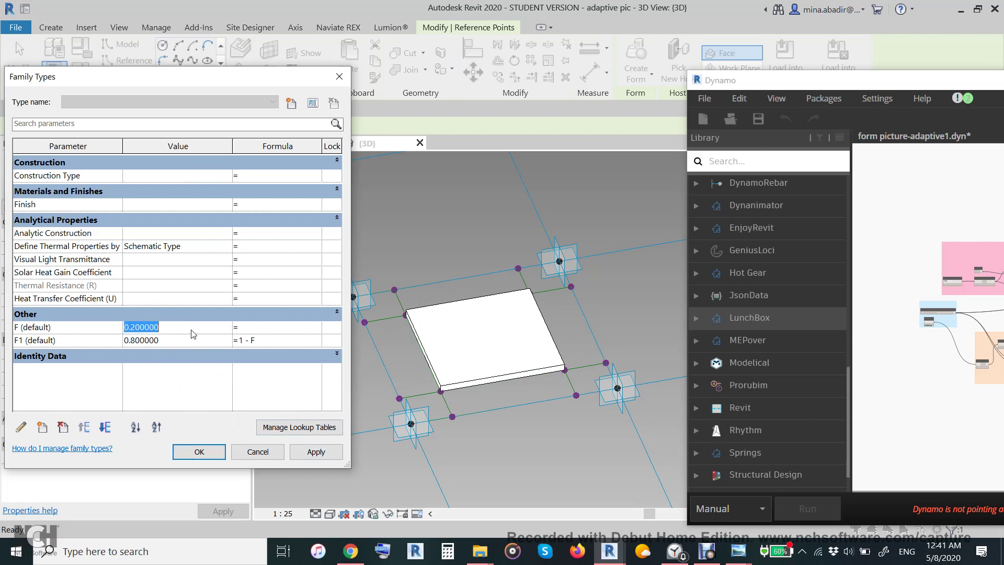
{"action": "type", "text": ".48"}
{"action": "left_click", "coordinate": [316, 452]}
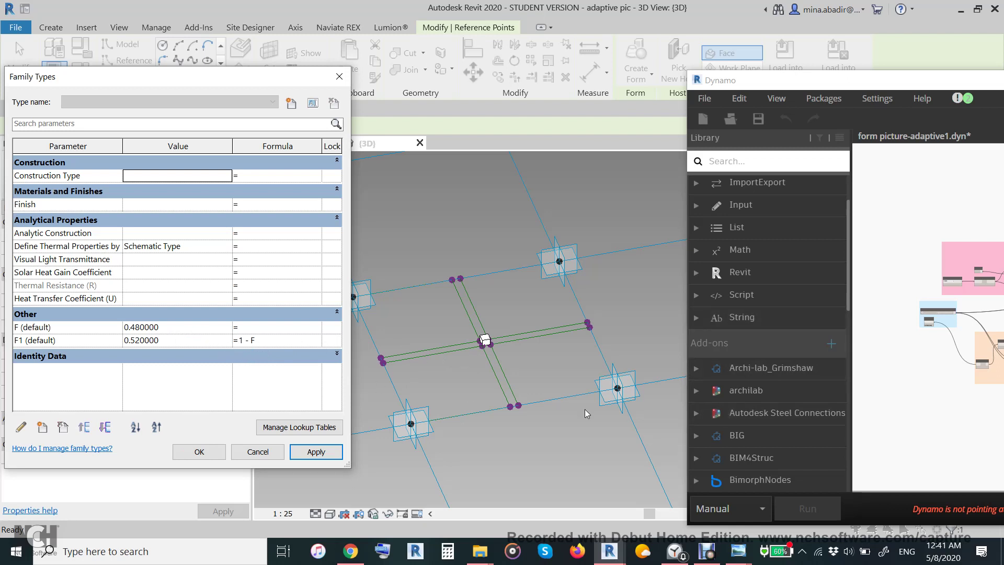
Set the family parameter F to 0.2, accept the Family Types changes and clear the reference point selection.
{"action": "left_click", "coordinate": [177, 329]}
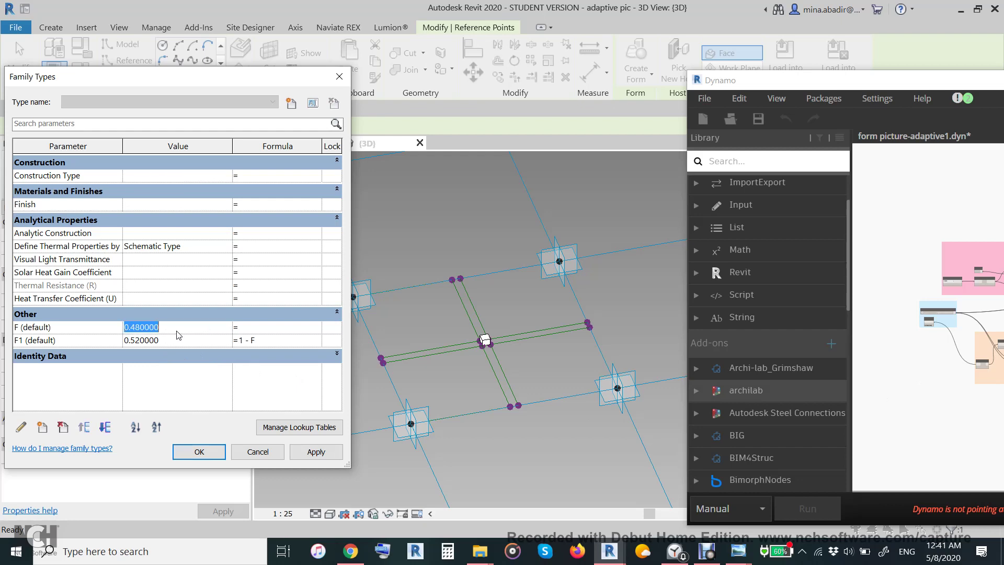
{"action": "type", "text": ".2"}
{"action": "left_click", "coordinate": [315, 453]}
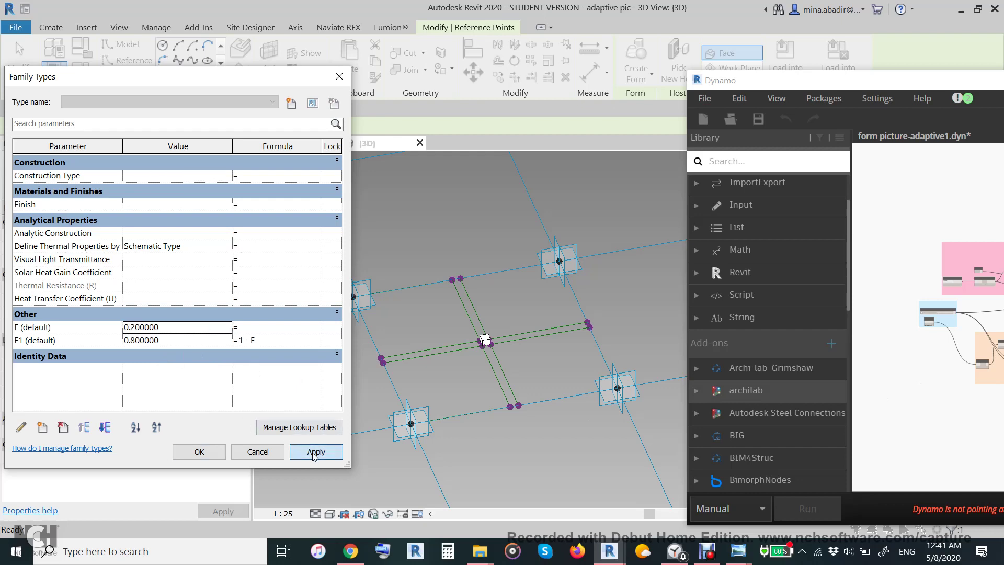
{"action": "left_click", "coordinate": [200, 452]}
{"action": "left_click", "coordinate": [425, 265]}
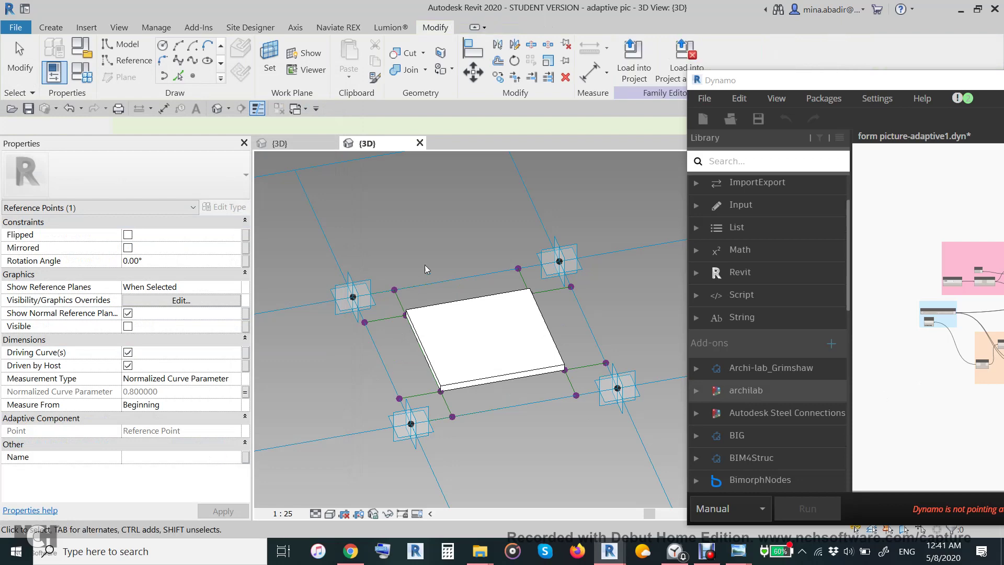
Switch to the form pic project's 3D view and bring the Dynamo window forward with its input nodes in view.
{"action": "left_click", "coordinate": [306, 145]}
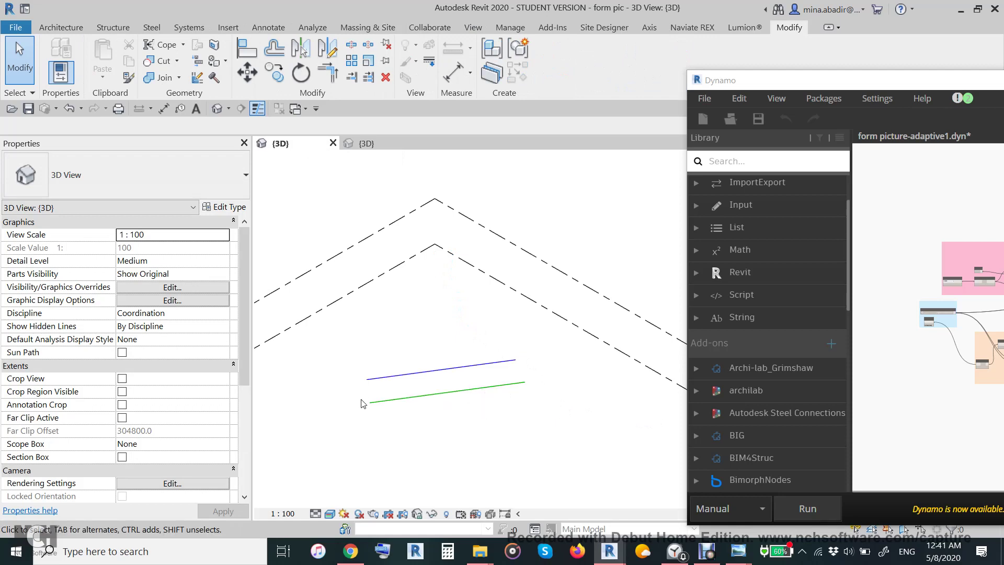
{"action": "left_click_drag", "start_coordinate": [855, 80], "coordinate": [535, 44]}
{"action": "scroll", "coordinate": [617, 314], "scroll_direction": "up", "scroll_amount": 8}
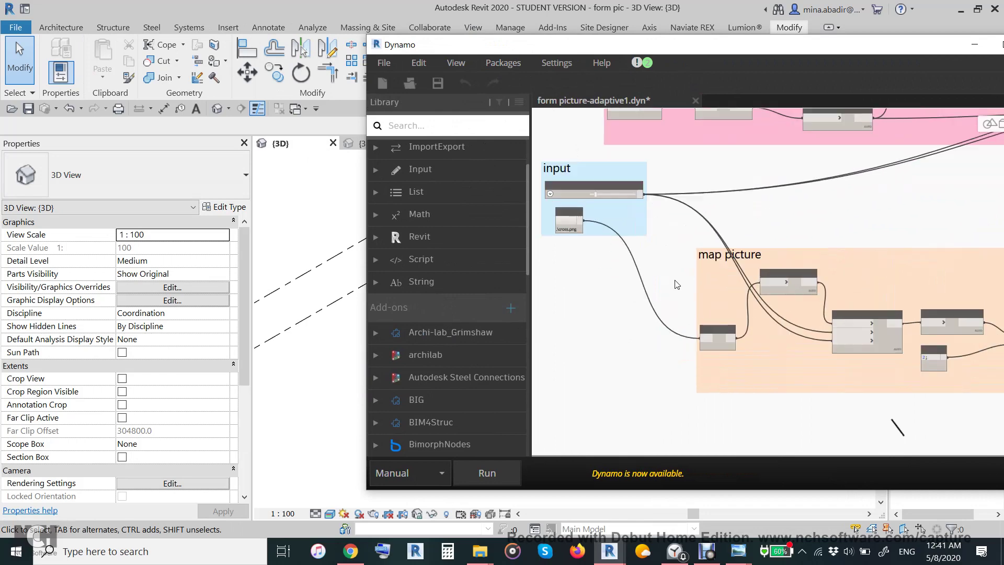
{"action": "scroll", "coordinate": [627, 240], "scroll_direction": "up", "scroll_amount": 4}
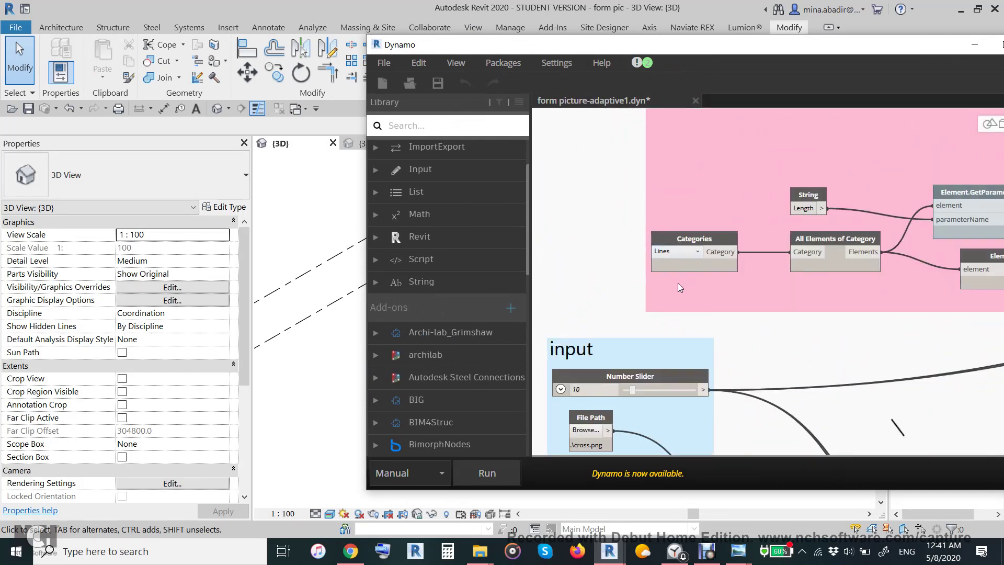
Examine the nodes that read the lines' length and curves and translate them along the Z and Y axes, including the Y distance code block.
{"action": "middle_click_drag", "start_coordinate": [634, 284], "coordinate": [736, 268]}
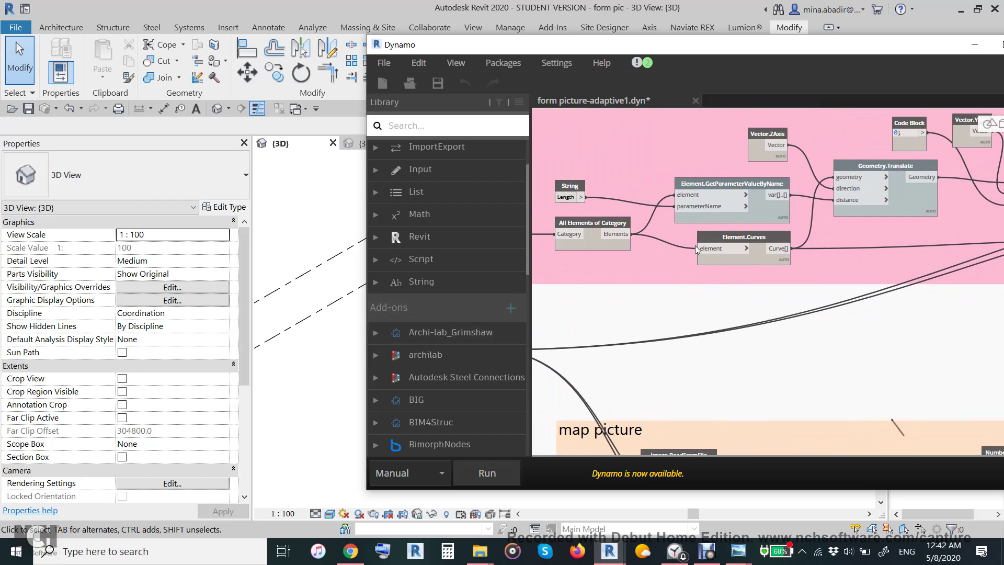
{"action": "mouse_move", "coordinate": [915, 187]}
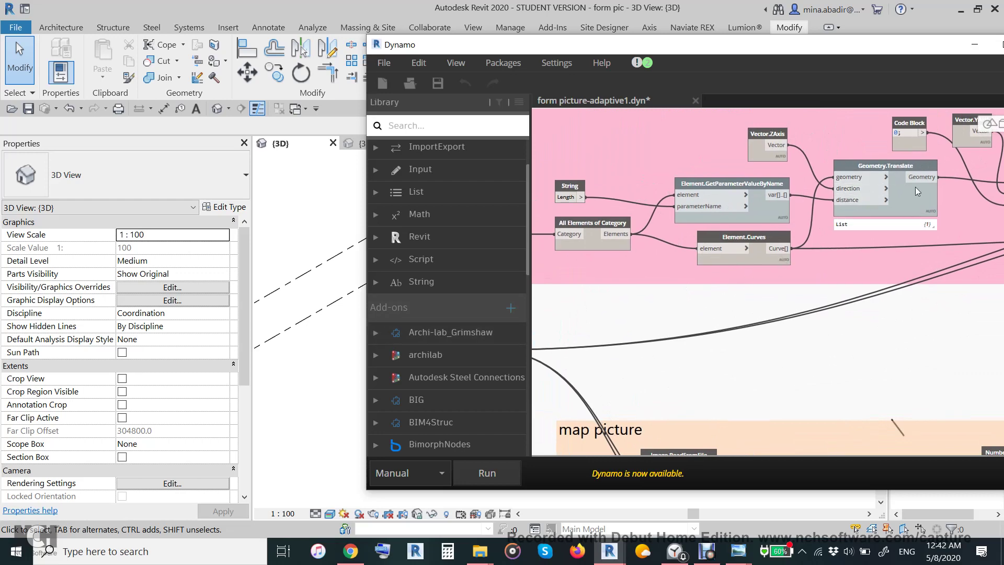
{"action": "mouse_move", "coordinate": [860, 266]}
{"action": "middle_mouse_down"}
{"action": "mouse_move", "coordinate": [848, 268]}
{"action": "mouse_move", "coordinate": [863, 277]}
{"action": "middle_mouse_up"}
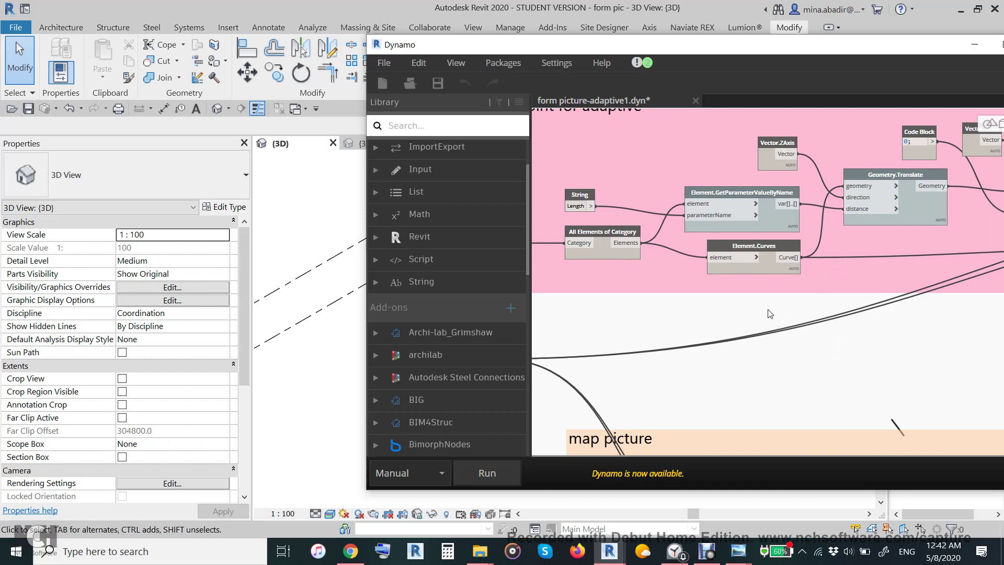
{"action": "scroll", "coordinate": [730, 283], "scroll_direction": "down", "scroll_amount": 5}
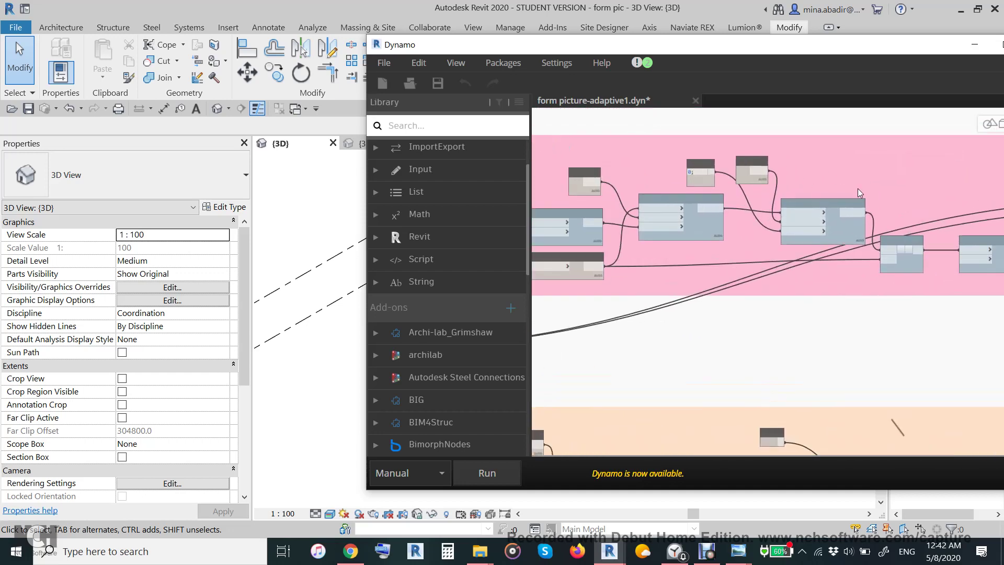
{"action": "scroll", "coordinate": [868, 199], "scroll_direction": "up", "scroll_amount": 3}
{"action": "scroll", "coordinate": [813, 198], "scroll_direction": "up", "scroll_amount": 2}
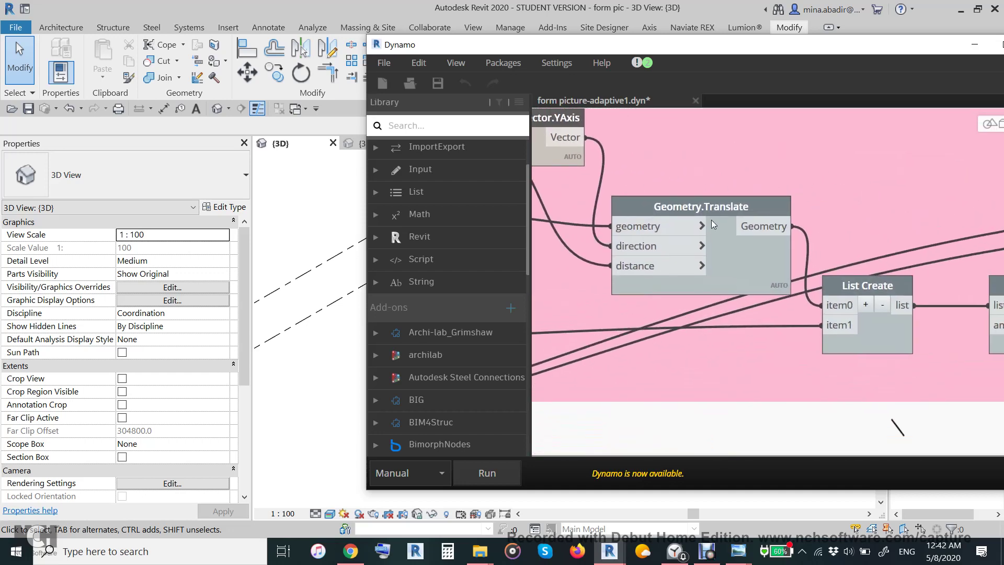
{"action": "scroll", "coordinate": [786, 209], "scroll_direction": "down", "scroll_amount": 2}
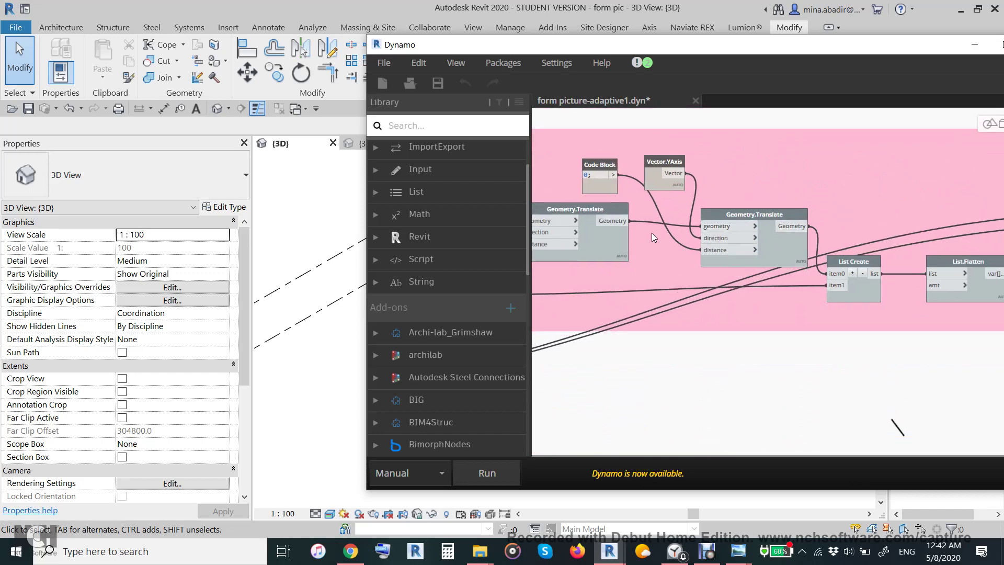
{"action": "scroll", "coordinate": [602, 188], "scroll_direction": "up", "scroll_amount": 3}
{"action": "double_click", "coordinate": [579, 166]}
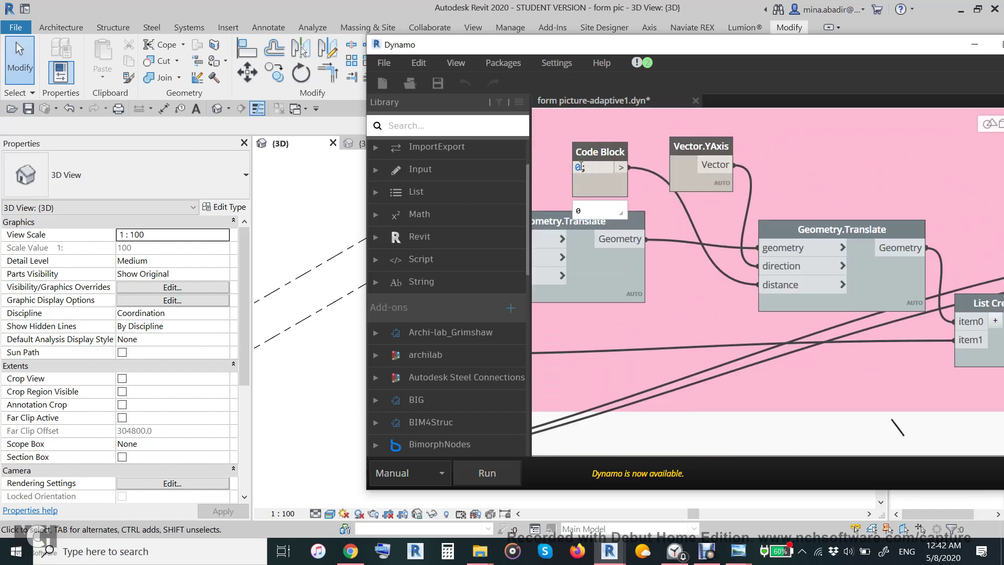
{"action": "left_click", "coordinate": [573, 166]}
{"action": "scroll", "coordinate": [696, 208], "scroll_direction": "down", "scroll_amount": 5}
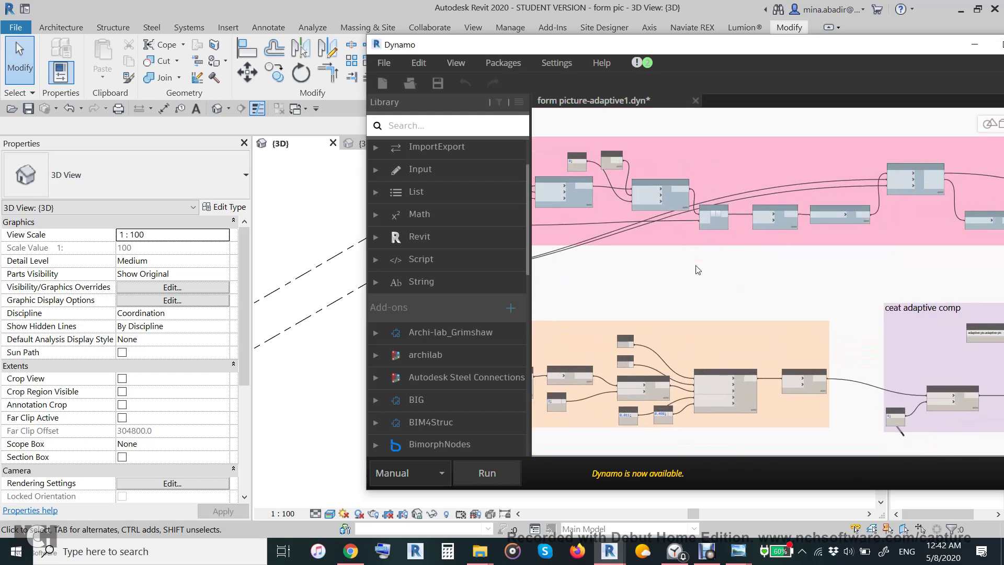
Examine how the curves are lofted into a surface, divided by LunchBox Quad Grid by Face and ordered by panel center height.
{"action": "scroll", "coordinate": [715, 231], "scroll_direction": "up", "scroll_amount": 5}
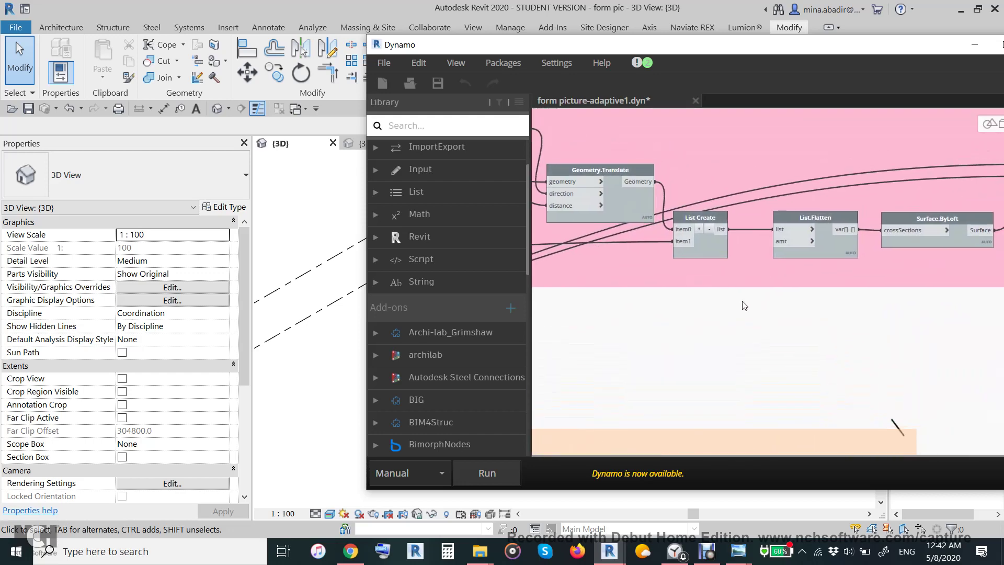
{"action": "scroll", "coordinate": [641, 312], "scroll_direction": "up", "scroll_amount": 2}
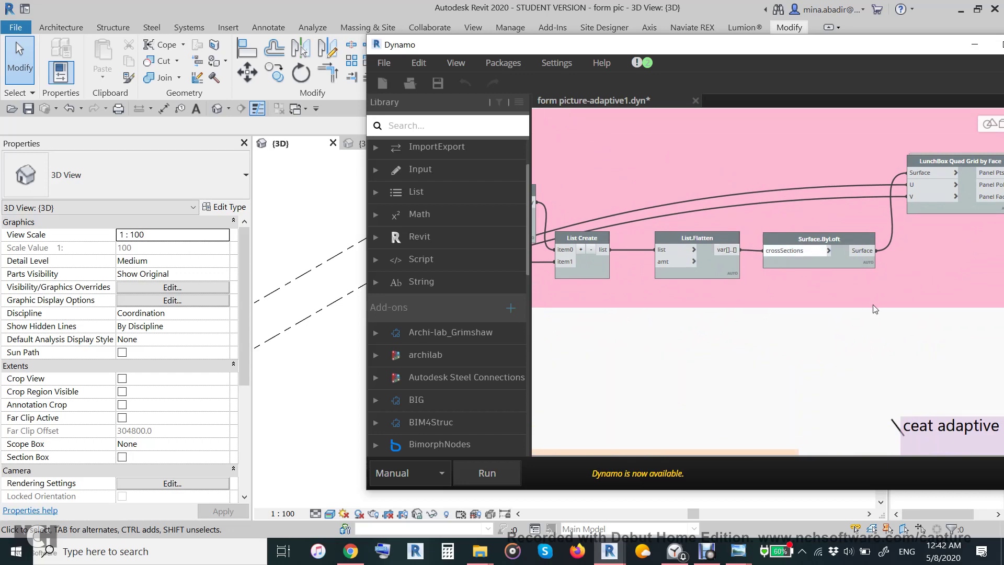
{"action": "scroll", "coordinate": [697, 333], "scroll_direction": "down", "scroll_amount": 2}
{"action": "middle_click_drag", "start_coordinate": [697, 333], "coordinate": [542, 350]}
{"action": "scroll", "coordinate": [774, 190], "scroll_direction": "up", "scroll_amount": 3}
{"action": "mouse_move", "coordinate": [773, 177]}
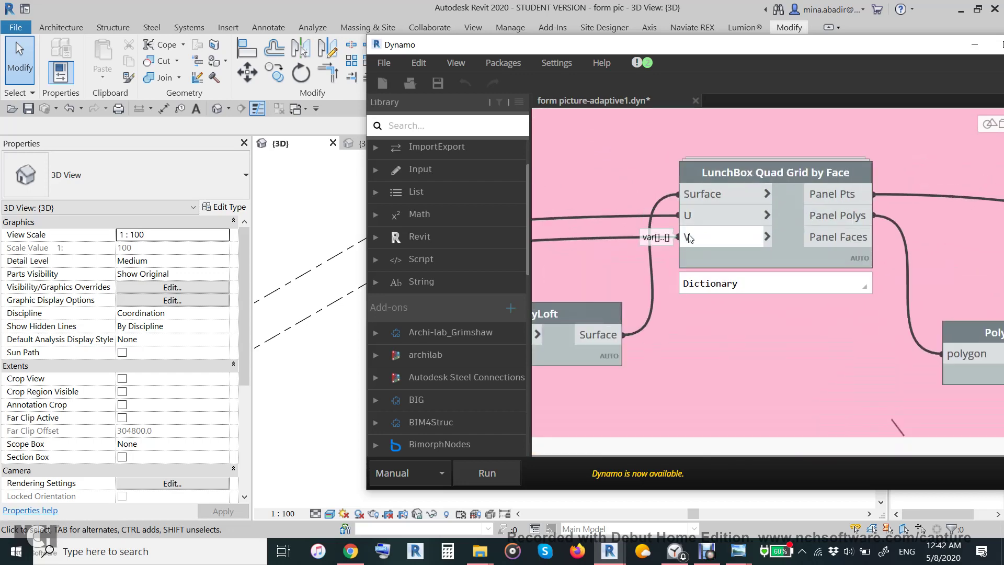
{"action": "scroll", "coordinate": [829, 308], "scroll_direction": "down", "scroll_amount": 4}
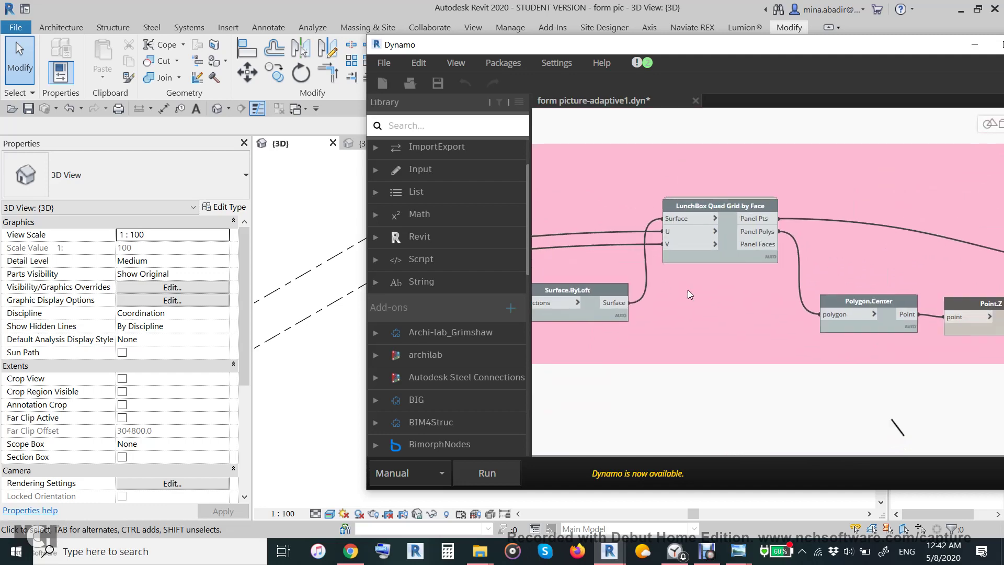
{"action": "scroll", "coordinate": [873, 329], "scroll_direction": "up", "scroll_amount": 3}
{"action": "scroll", "coordinate": [789, 310], "scroll_direction": "down", "scroll_amount": 1}
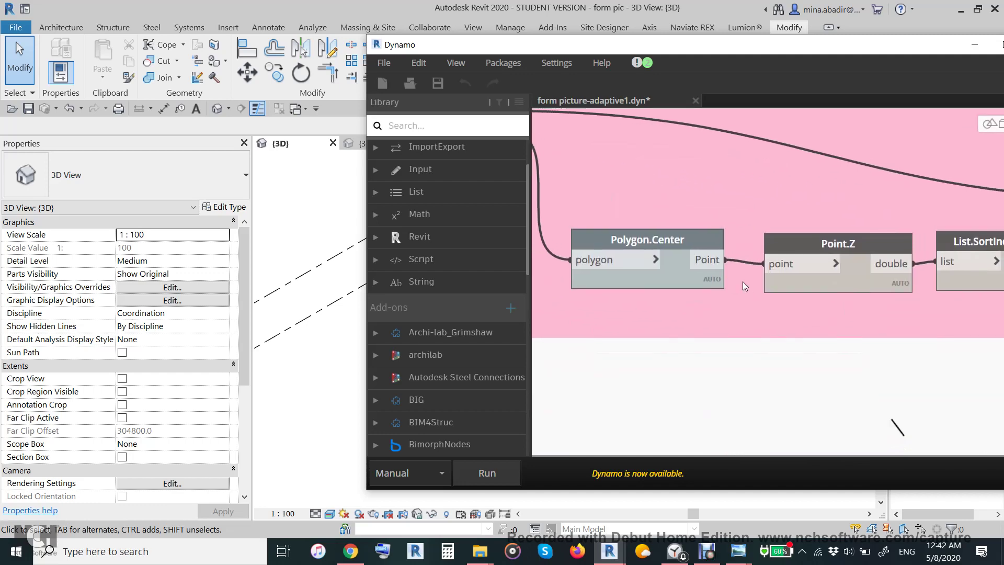
{"action": "scroll", "coordinate": [742, 281], "scroll_direction": "down", "scroll_amount": 3}
Examine the AdaptiveComponent.ByPoints node with its points and family type inputs, and the nodes setting parameter F.
{"action": "scroll", "coordinate": [679, 242], "scroll_direction": "down", "scroll_amount": 3}
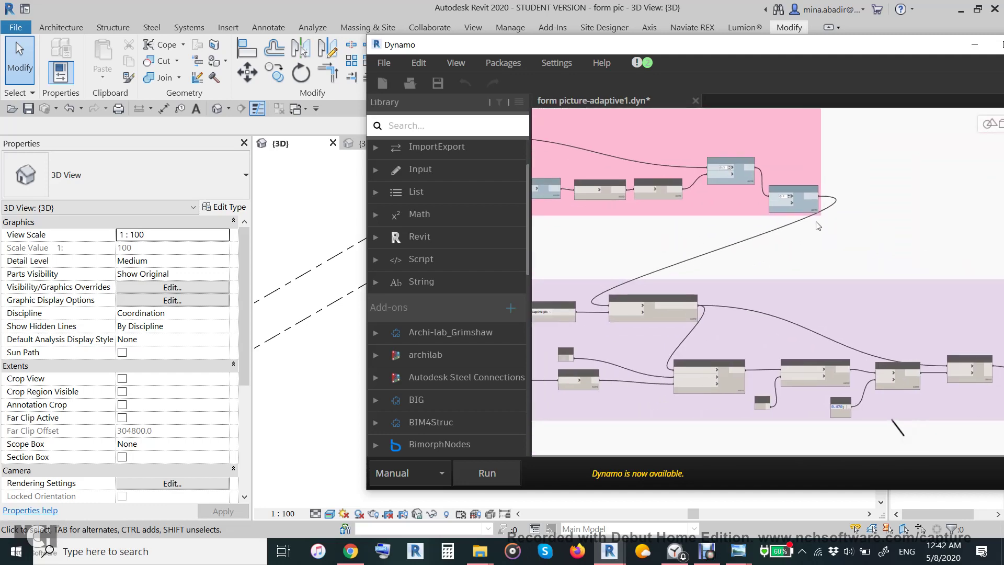
{"action": "scroll", "coordinate": [651, 290], "scroll_direction": "up", "scroll_amount": 5}
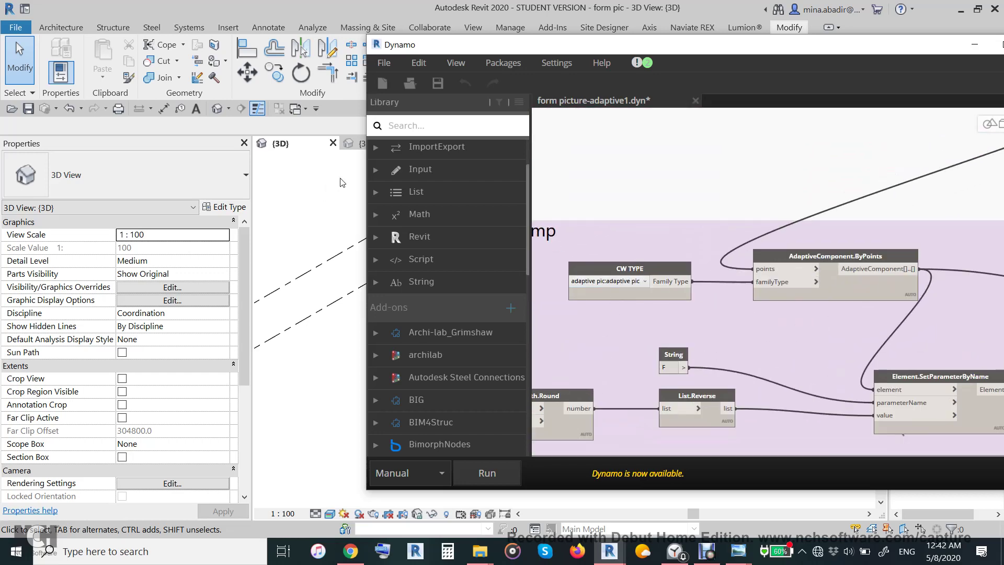
{"action": "mouse_move", "coordinate": [819, 263]}
{"action": "scroll", "coordinate": [761, 212], "scroll_direction": "down", "scroll_amount": 5}
{"action": "scroll", "coordinate": [932, 385], "scroll_direction": "up", "scroll_amount": 2}
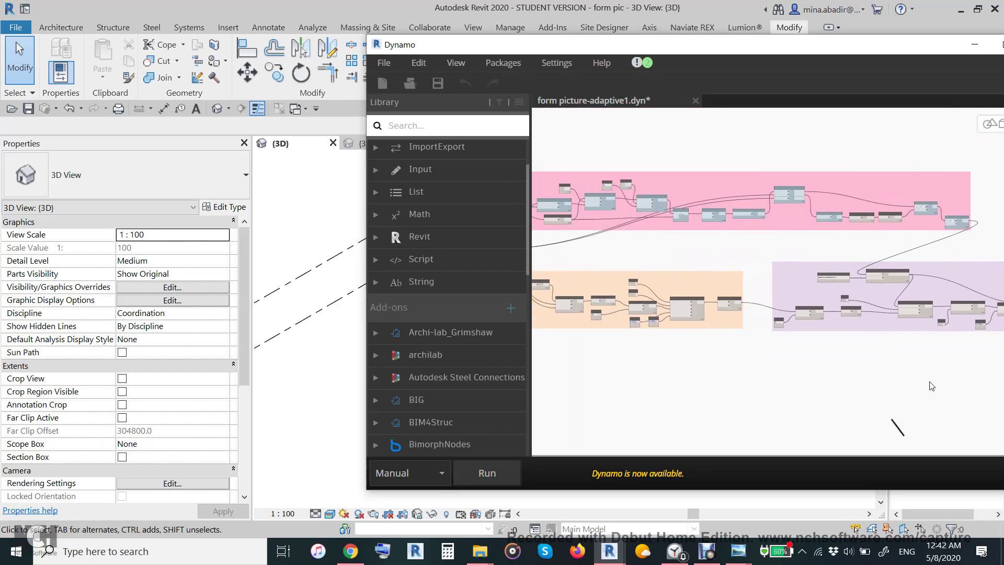
Examine the map picture group, tracing how the number slider and image file path feed Image.Pixels and Color.Brightness.
{"action": "scroll", "coordinate": [646, 311], "scroll_direction": "up", "scroll_amount": 6}
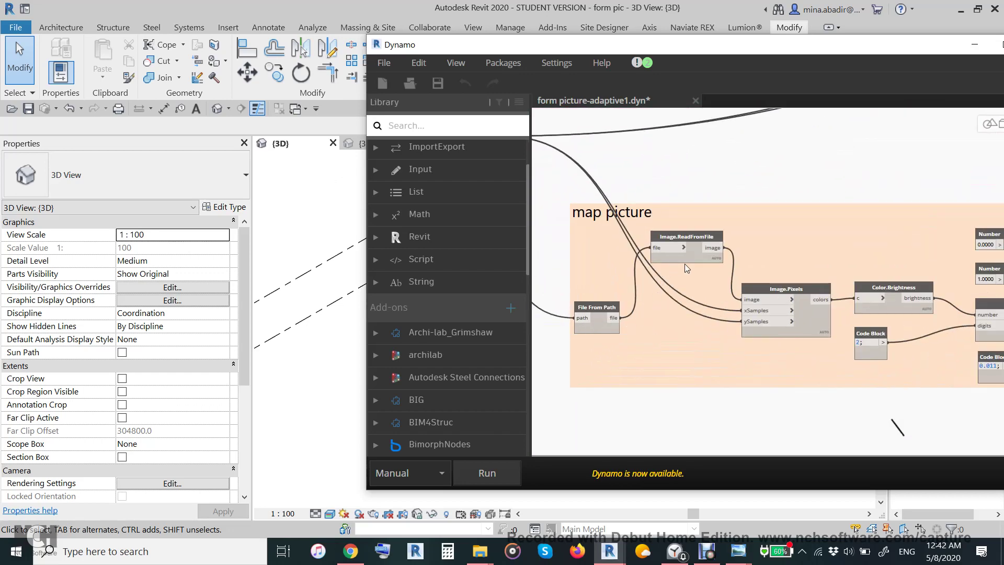
{"action": "scroll", "coordinate": [791, 356], "scroll_direction": "up", "scroll_amount": 2}
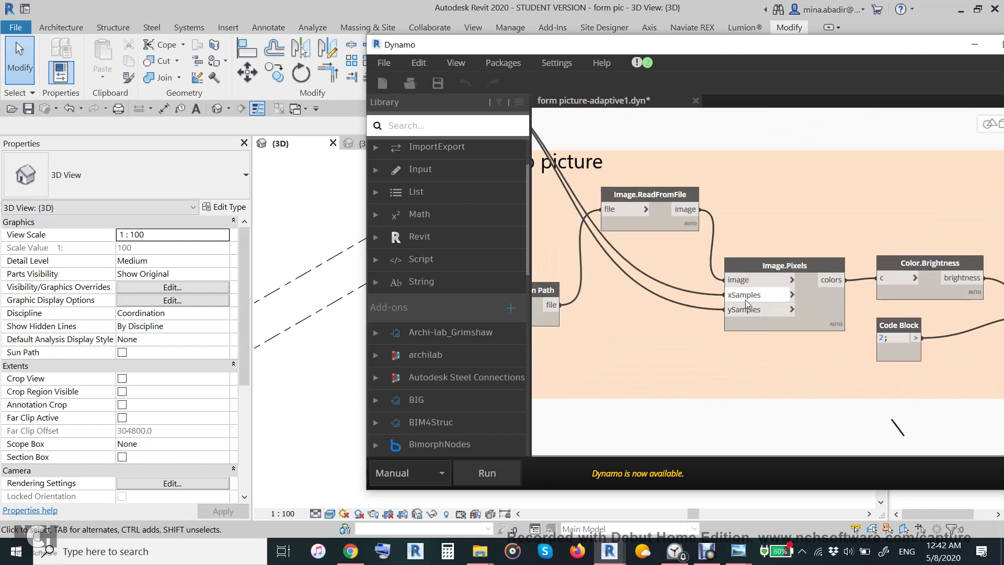
{"action": "scroll", "coordinate": [785, 333], "scroll_direction": "down", "scroll_amount": 3}
{"action": "scroll", "coordinate": [598, 239], "scroll_direction": "up", "scroll_amount": 4}
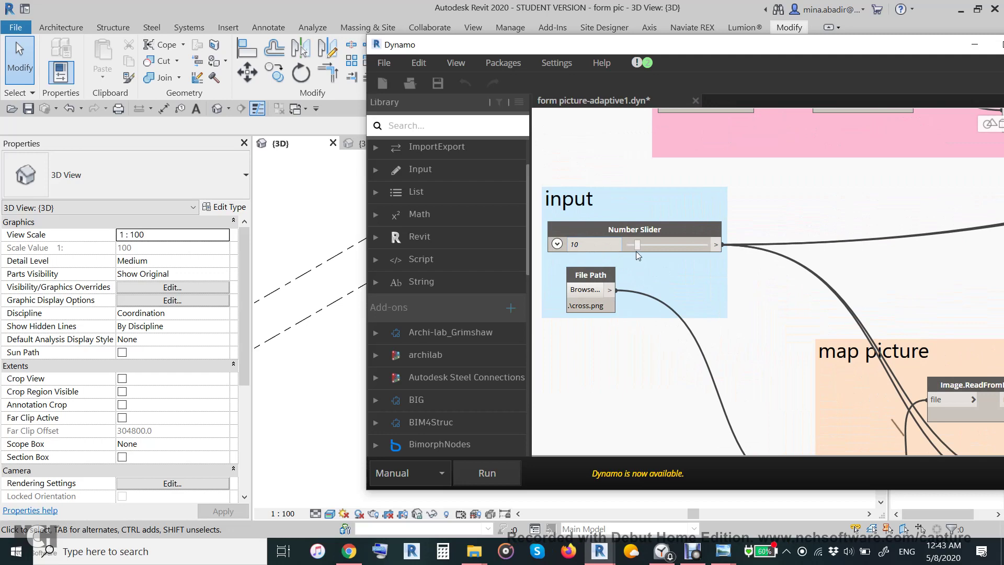
{"action": "scroll", "coordinate": [717, 278], "scroll_direction": "down", "scroll_amount": 3}
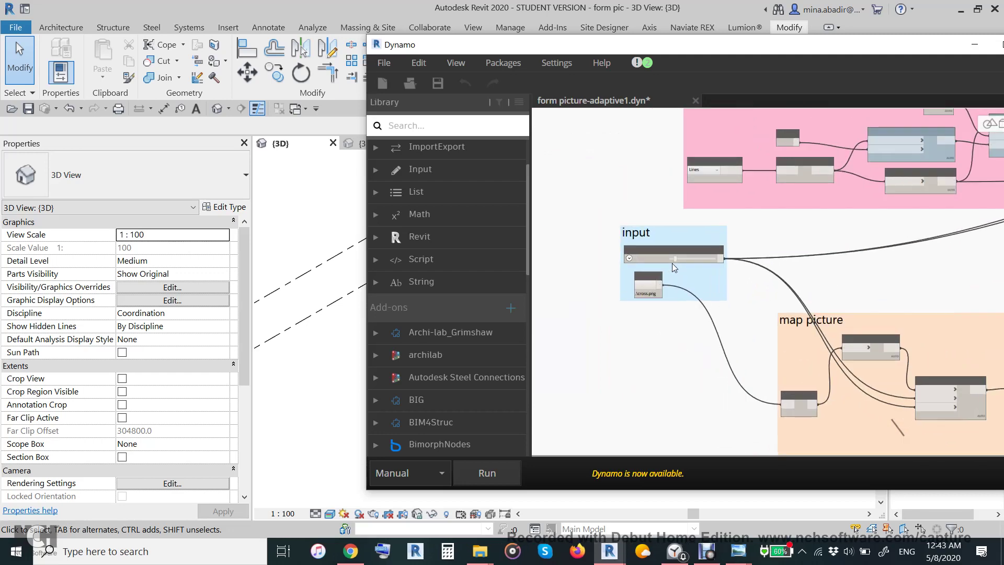
{"action": "scroll", "coordinate": [673, 263], "scroll_direction": "up", "scroll_amount": 1}
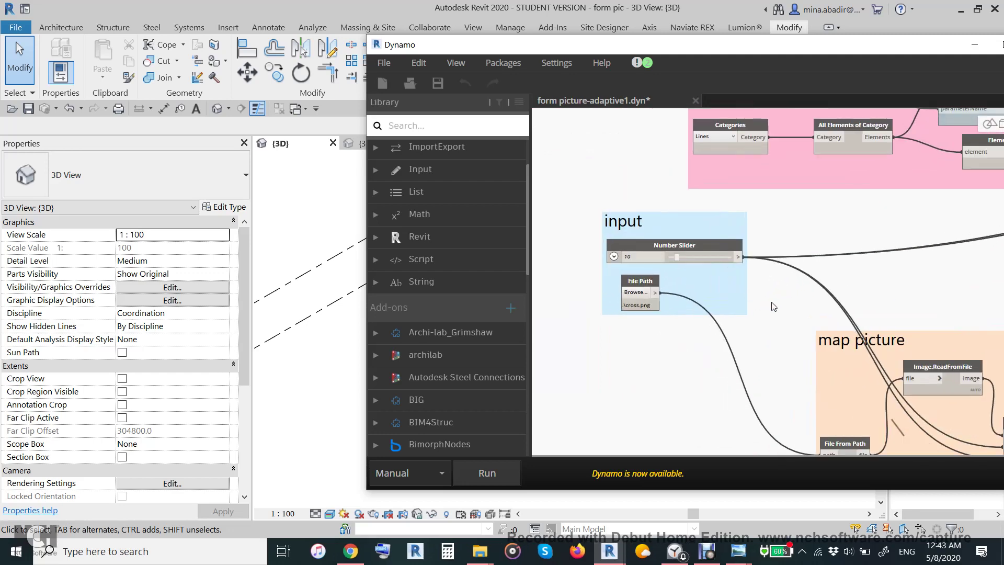
{"action": "middle_click_drag", "start_coordinate": [700, 264], "coordinate": [671, 209]}
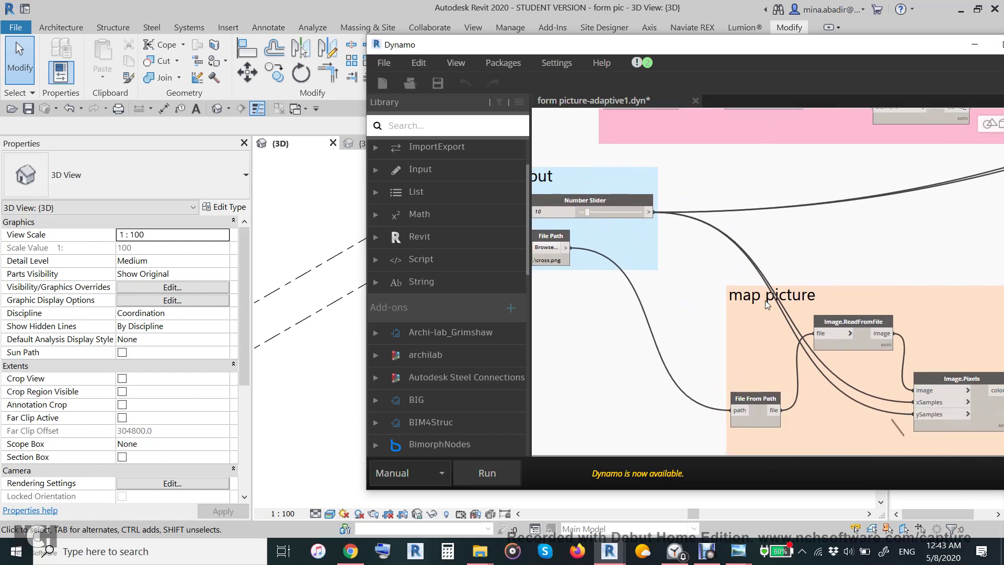
{"action": "middle_click_drag", "start_coordinate": [765, 300], "coordinate": [648, 289]}
{"action": "middle_click_drag", "start_coordinate": [878, 405], "coordinate": [682, 345]}
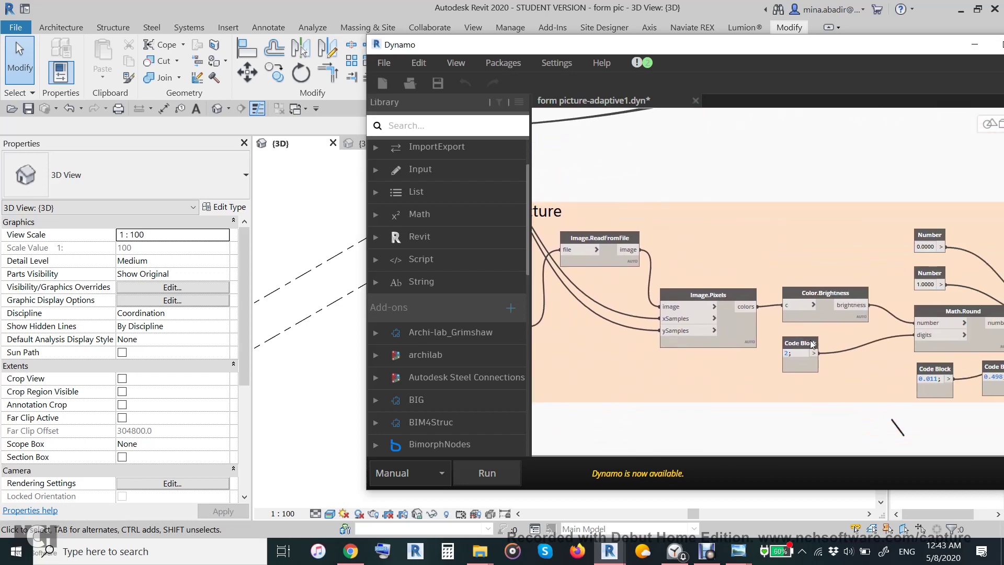
Examine the Math.Round and Math.MapTo nodes, including the code blocks feeding the target range minimum and maximum.
{"action": "scroll", "coordinate": [834, 322], "scroll_direction": "up", "scroll_amount": 2}
{"action": "middle_click_drag", "start_coordinate": [828, 329], "coordinate": [617, 256]}
{"action": "middle_click_drag", "start_coordinate": [915, 342], "coordinate": [900, 335]}
{"action": "scroll", "coordinate": [900, 339], "scroll_direction": "up", "scroll_amount": 3}
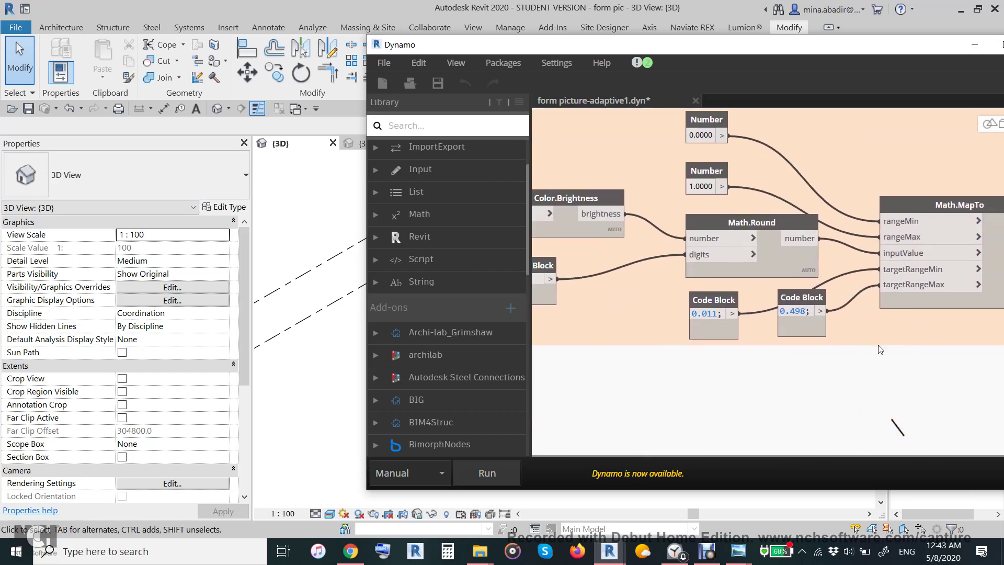
{"action": "mouse_move", "coordinate": [641, 308]}
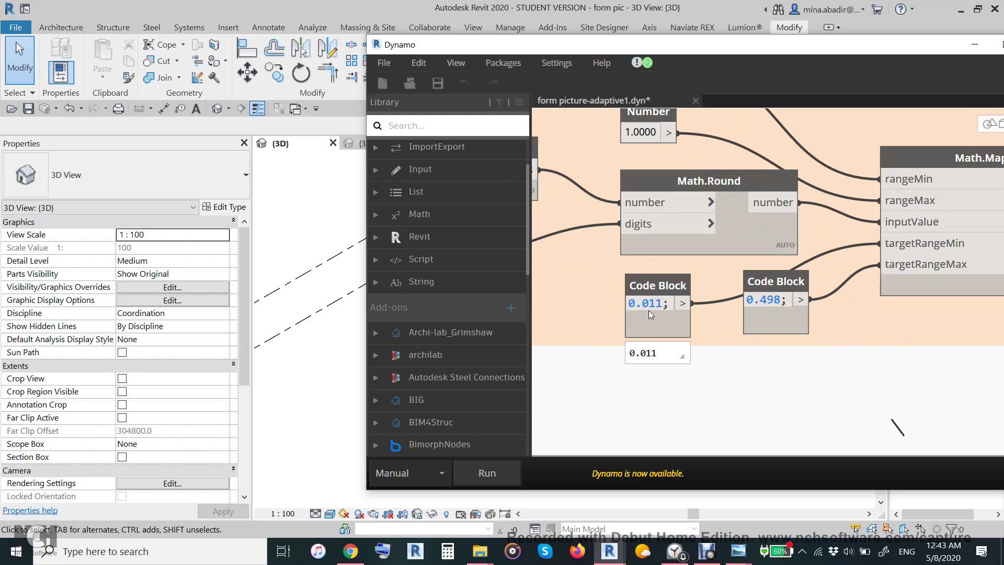
{"action": "scroll", "coordinate": [655, 313], "scroll_direction": "up", "scroll_amount": 3}
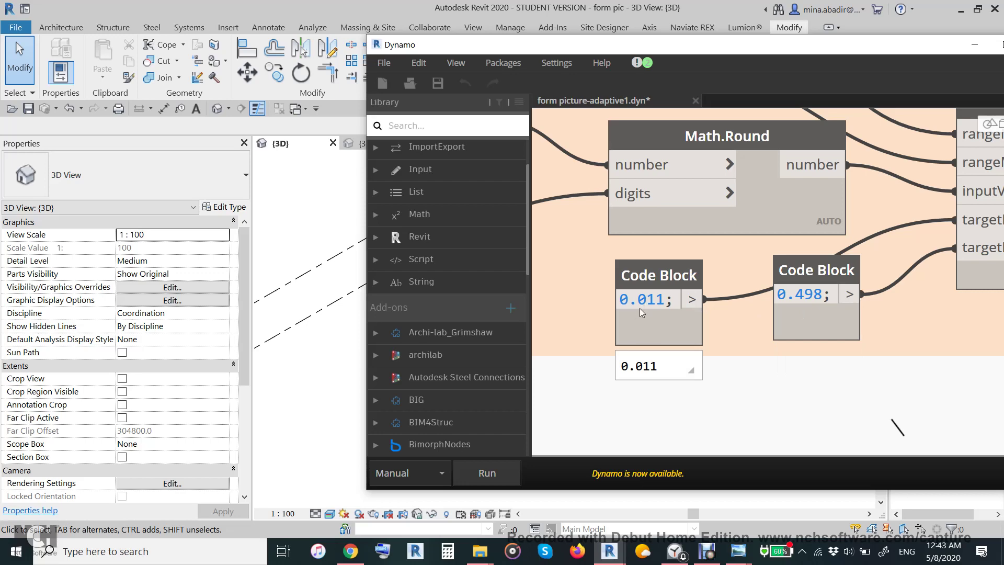
{"action": "mouse_move", "coordinate": [808, 302]}
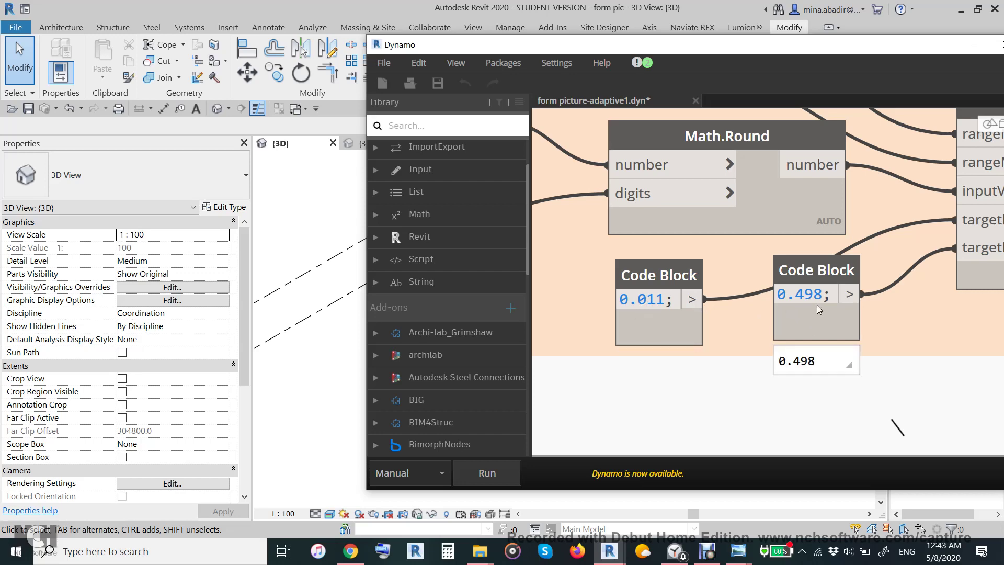
{"action": "scroll", "coordinate": [817, 306], "scroll_direction": "down", "scroll_amount": 8}
{"action": "scroll", "coordinate": [797, 355], "scroll_direction": "down", "scroll_amount": 6}
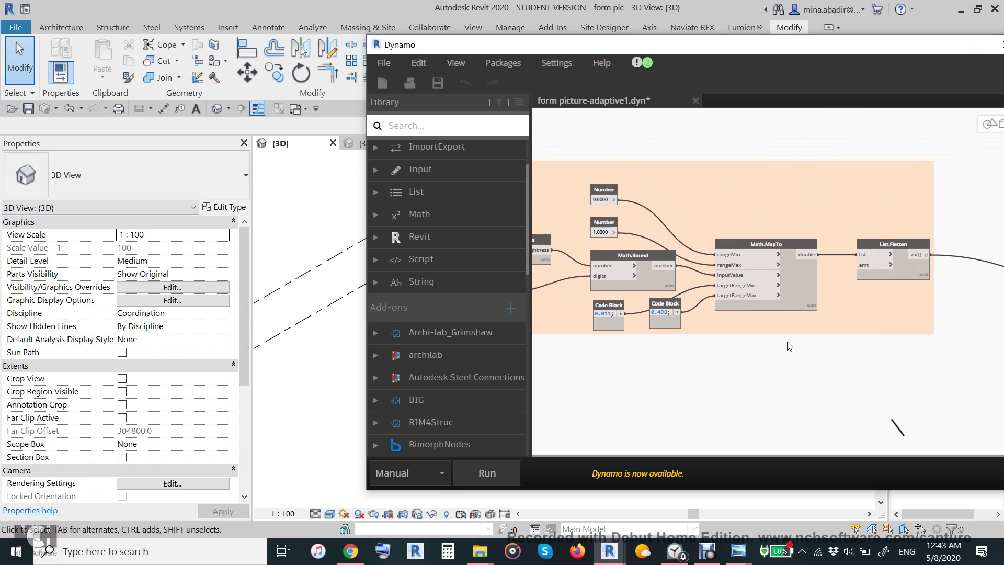
Examine how the mapped values pass through List.Reverse into the Element.SetParameterByName node that sets parameter F on the adaptive components.
{"action": "middle_click_drag", "start_coordinate": [711, 371], "coordinate": [537, 364]}
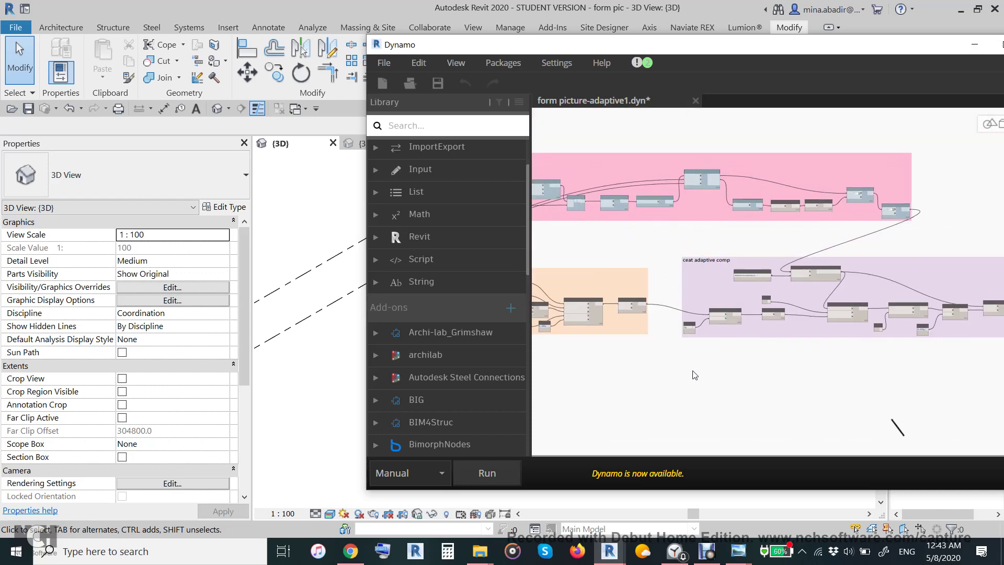
{"action": "scroll", "coordinate": [839, 277], "scroll_direction": "up", "scroll_amount": 8}
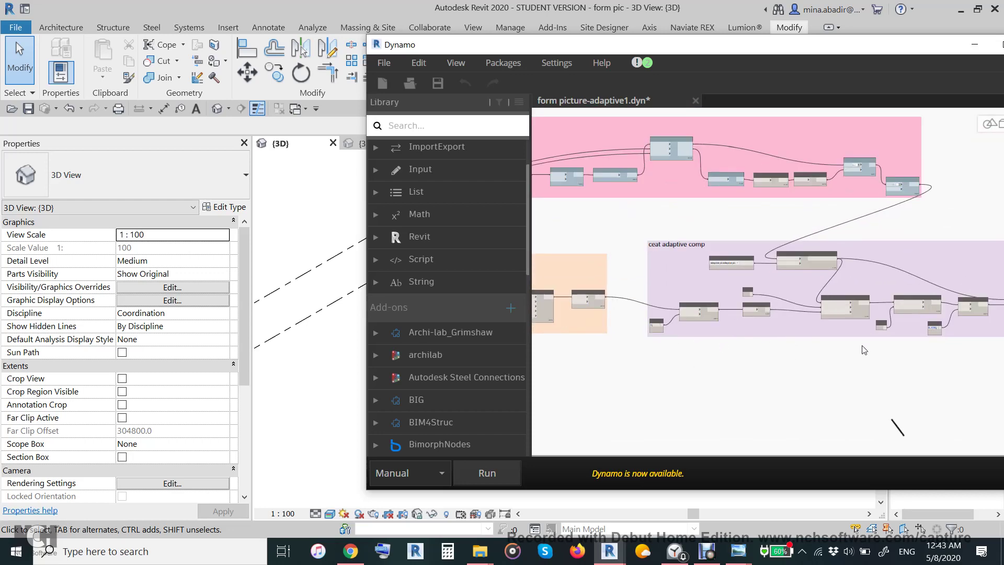
{"action": "scroll", "coordinate": [839, 277], "scroll_direction": "up", "scroll_amount": 3}
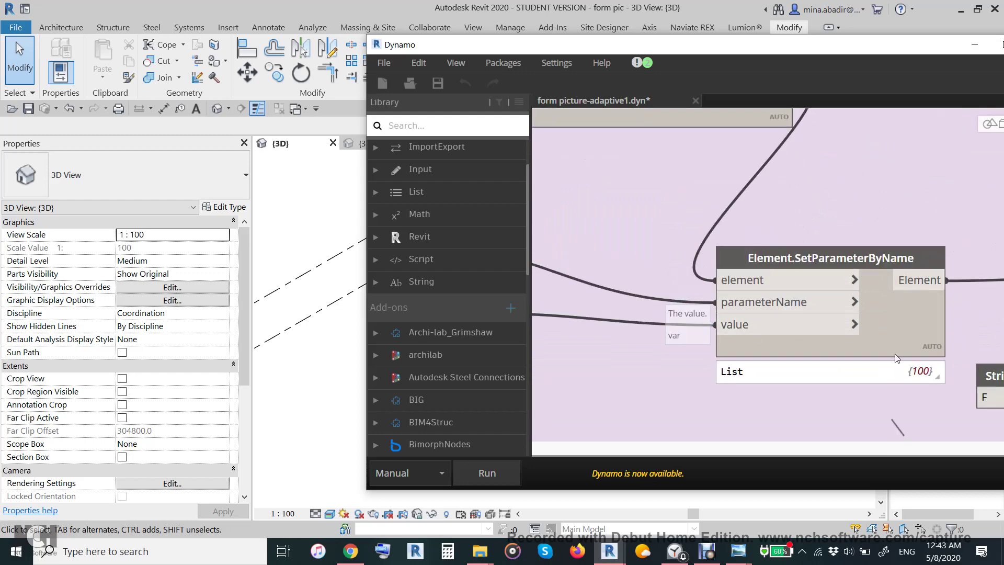
{"action": "scroll", "coordinate": [896, 353], "scroll_direction": "down", "scroll_amount": 4}
{"action": "scroll", "coordinate": [635, 303], "scroll_direction": "up", "scroll_amount": 1}
{"action": "scroll", "coordinate": [635, 302], "scroll_direction": "up", "scroll_amount": 2}
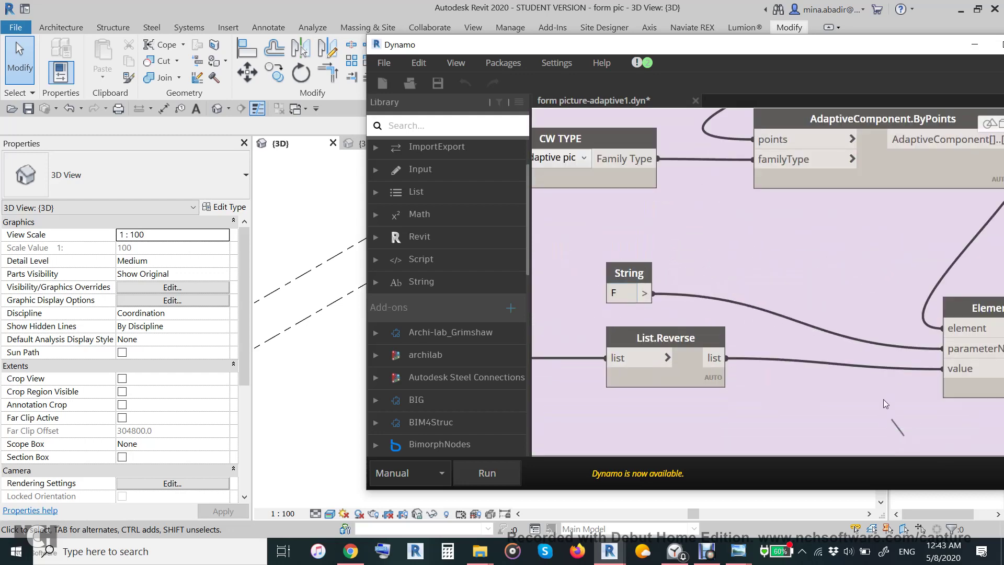
{"action": "middle_click_drag", "start_coordinate": [883, 399], "coordinate": [761, 370]}
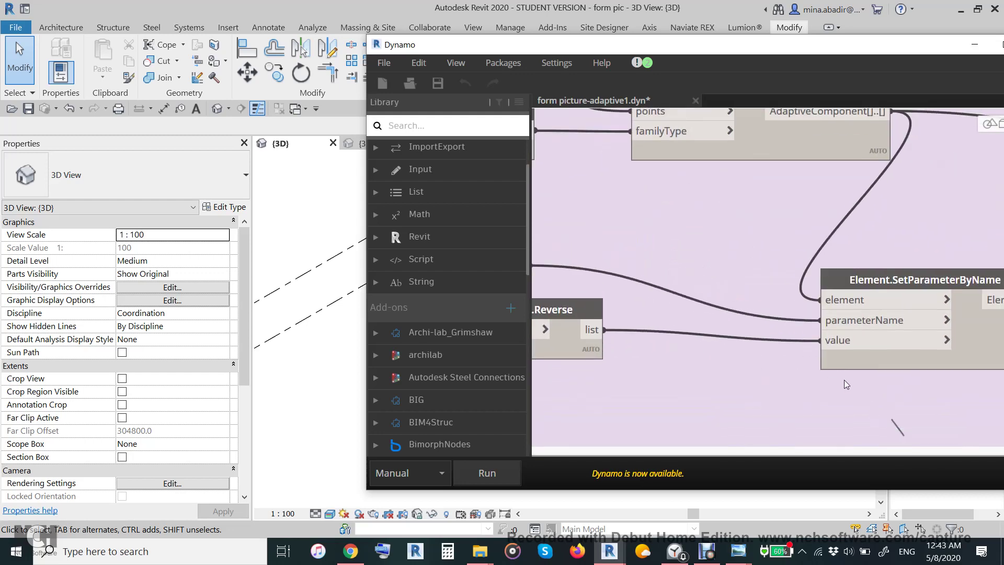
{"action": "scroll", "coordinate": [724, 355], "scroll_direction": "down", "scroll_amount": 3}
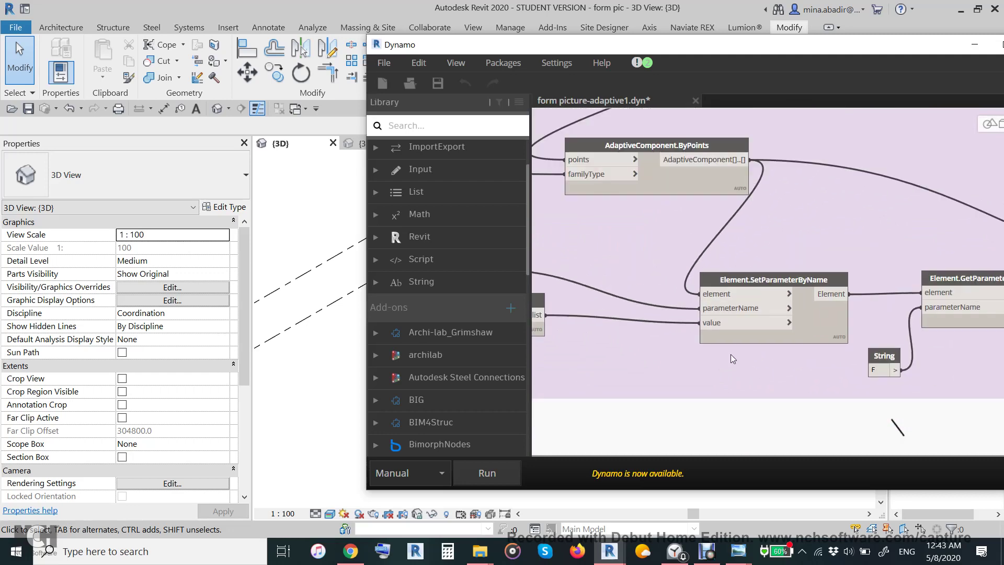
{"action": "scroll", "coordinate": [731, 356], "scroll_direction": "down", "scroll_amount": 3}
Move the Dynamo window clear of the 3D view and choose the cross image in the input group's File Path node.
{"action": "left_click_drag", "start_coordinate": [442, 50], "coordinate": [752, 77]}
{"action": "scroll", "coordinate": [918, 265], "scroll_direction": "down", "scroll_amount": 5}
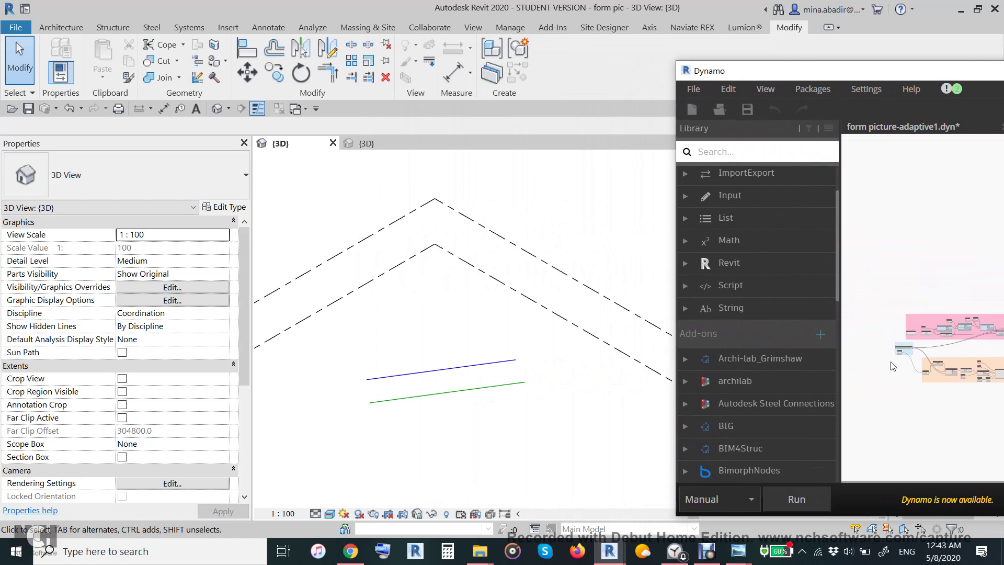
{"action": "scroll", "coordinate": [893, 362], "scroll_direction": "up", "scroll_amount": 5}
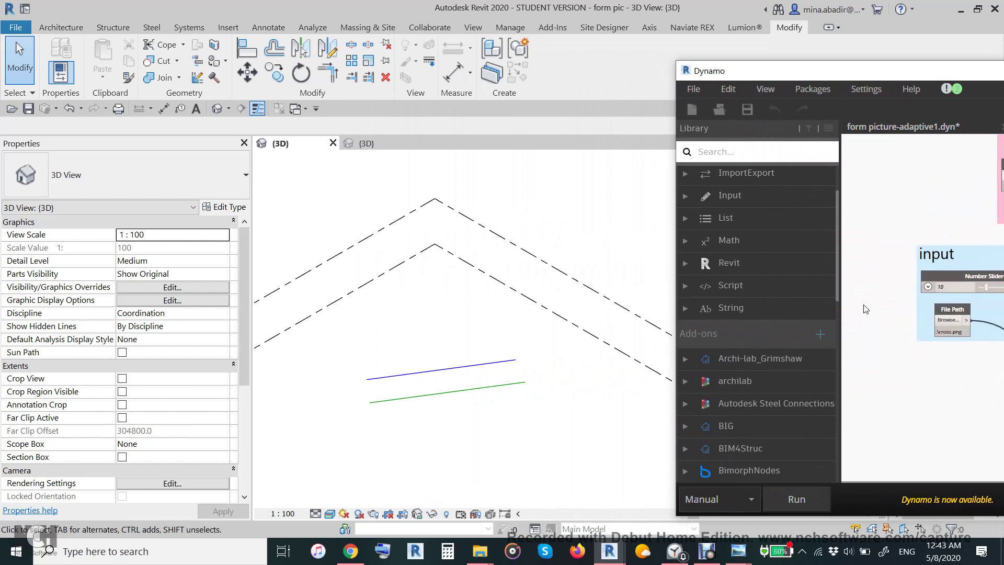
{"action": "middle_click_drag", "start_coordinate": [982, 336], "coordinate": [922, 314]}
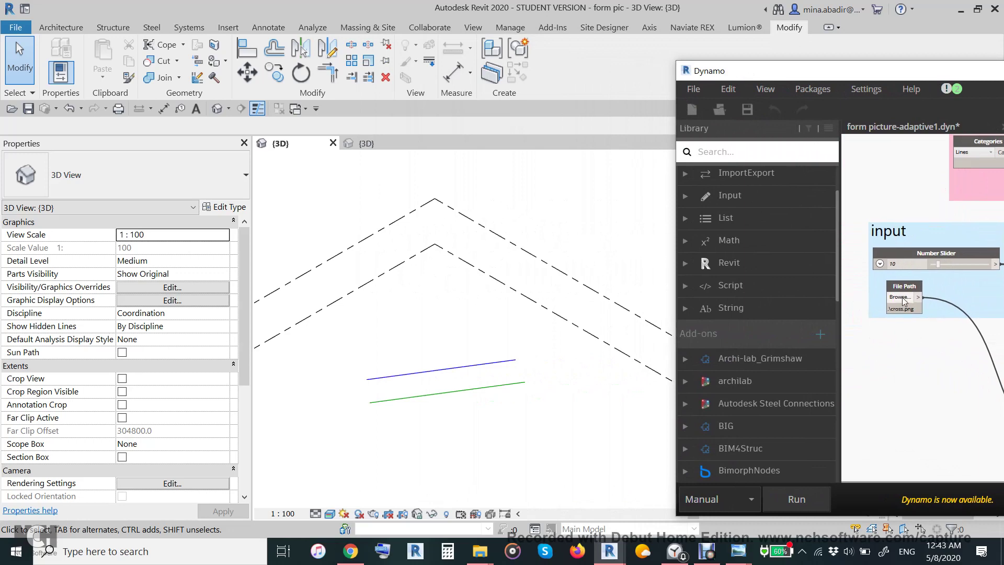
{"action": "left_click", "coordinate": [900, 297]}
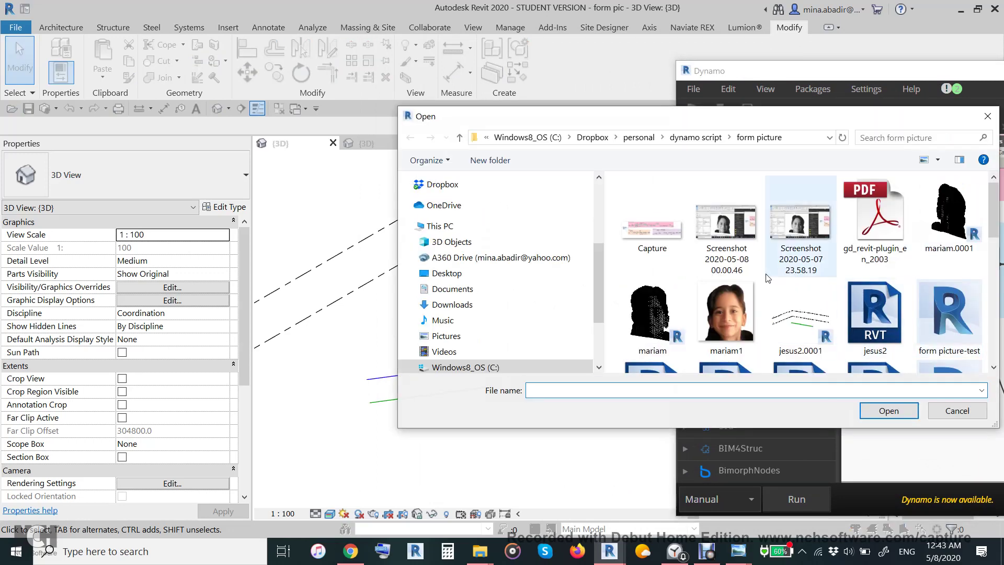
{"action": "scroll", "coordinate": [766, 278], "scroll_direction": "down", "scroll_amount": 5}
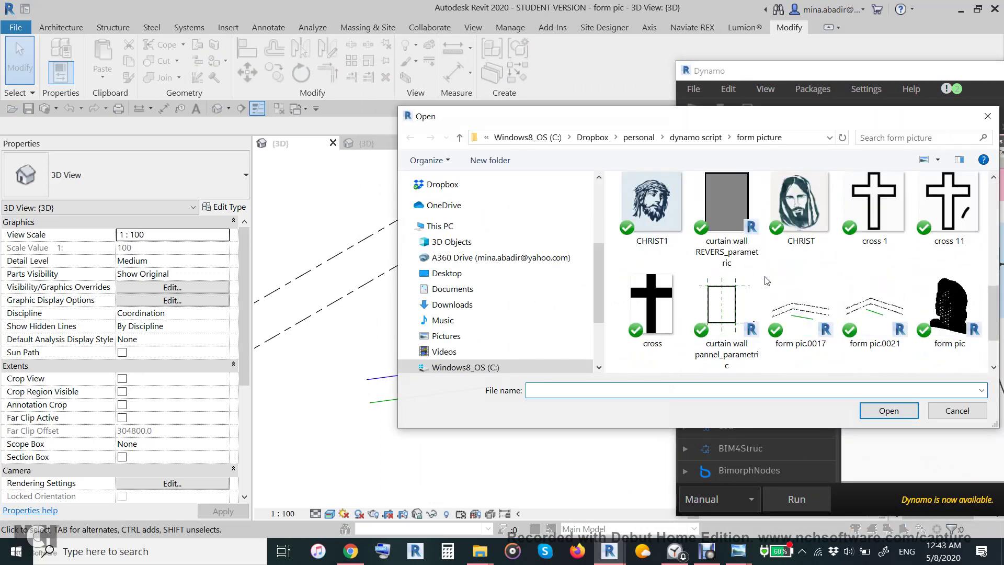
{"action": "left_click", "coordinate": [654, 303]}
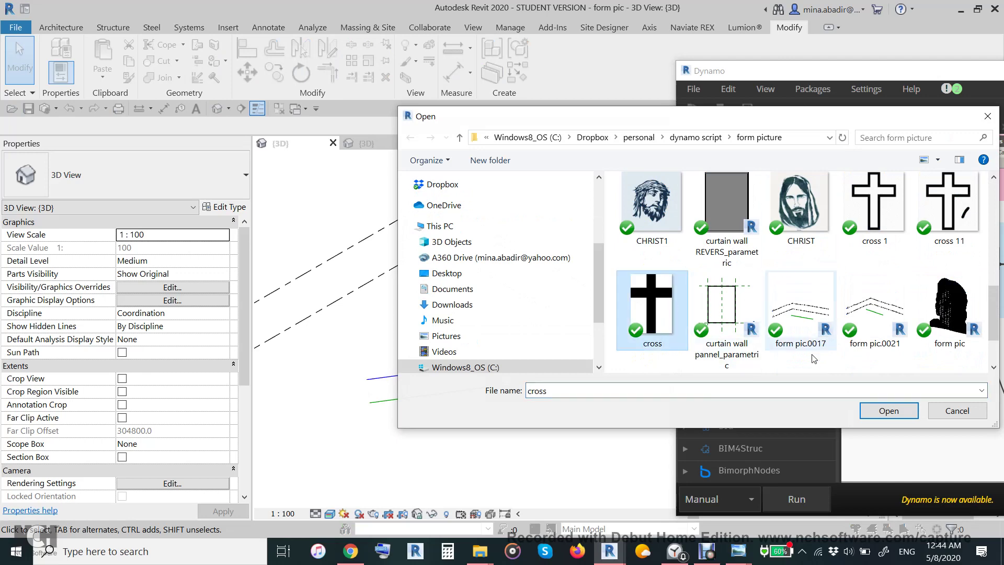
{"action": "left_click", "coordinate": [888, 412]}
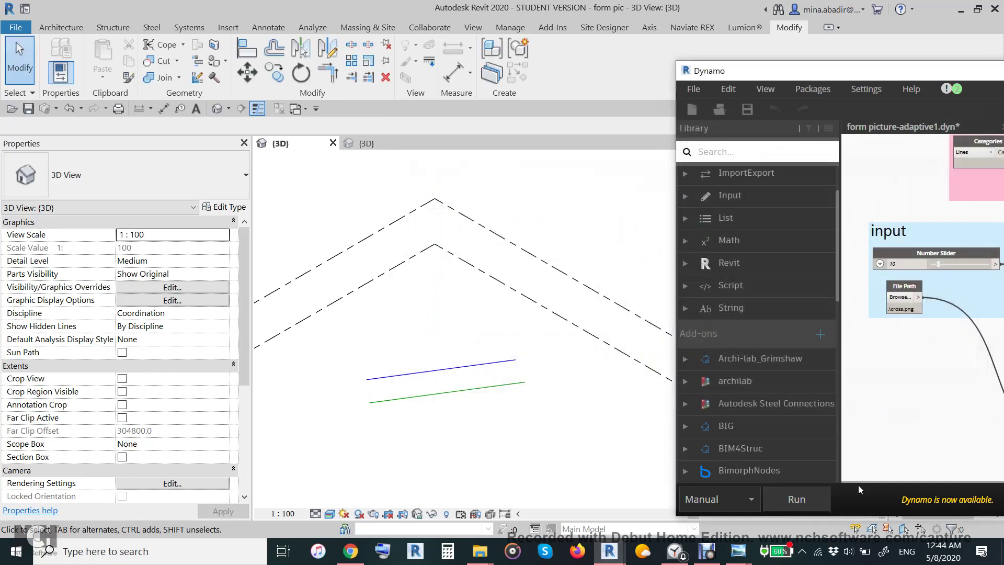
Run the graph to build the facade from the cross image and inspect the panels in the 3D view.
{"action": "left_click", "coordinate": [797, 501]}
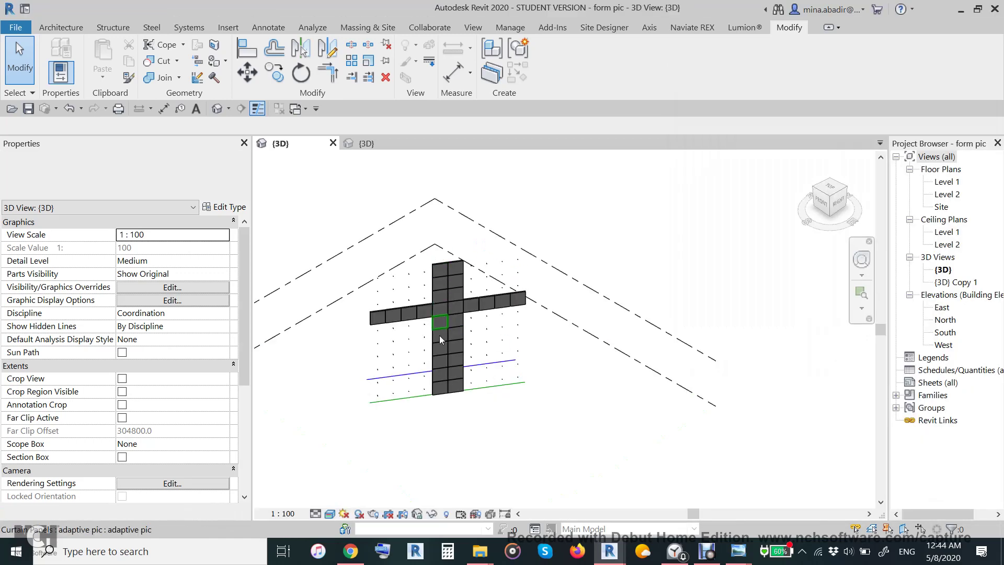
{"action": "scroll", "coordinate": [411, 352], "scroll_direction": "up", "scroll_amount": 5}
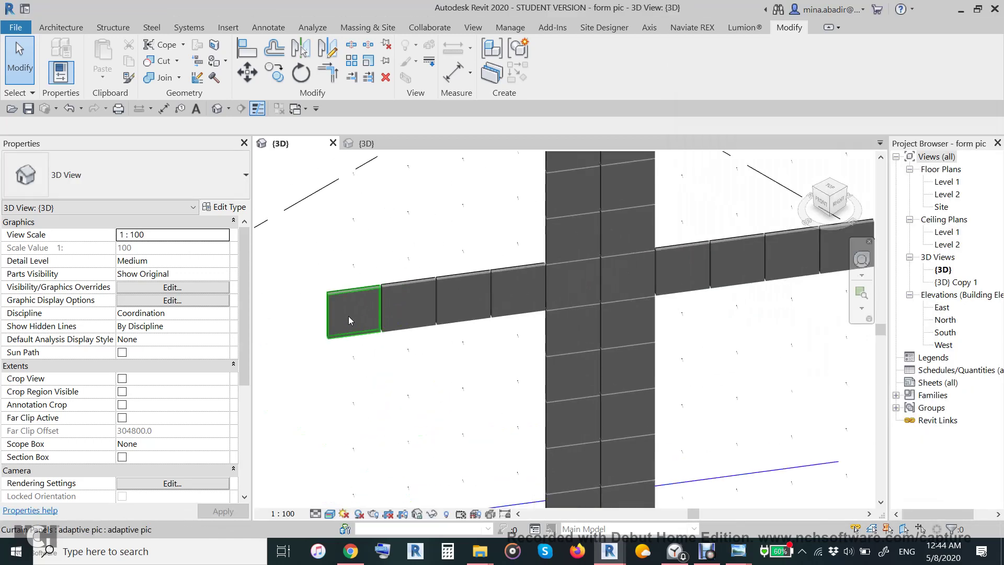
{"action": "middle_click_drag", "start_coordinate": [349, 316], "coordinate": [591, 298]}
{"action": "scroll", "coordinate": [581, 288], "scroll_direction": "down", "scroll_amount": 5}
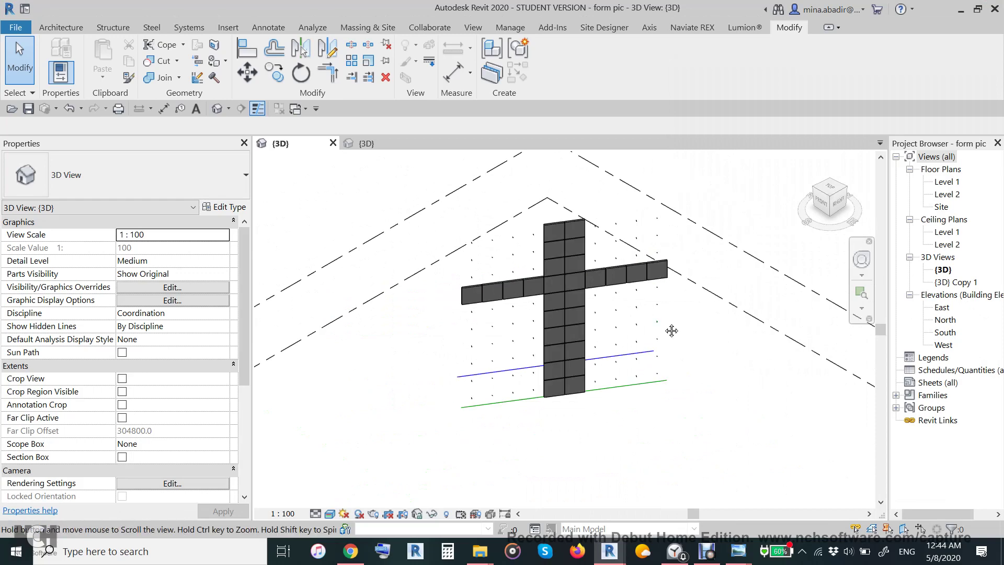
{"action": "middle_click_drag", "start_coordinate": [673, 330], "coordinate": [645, 342]}
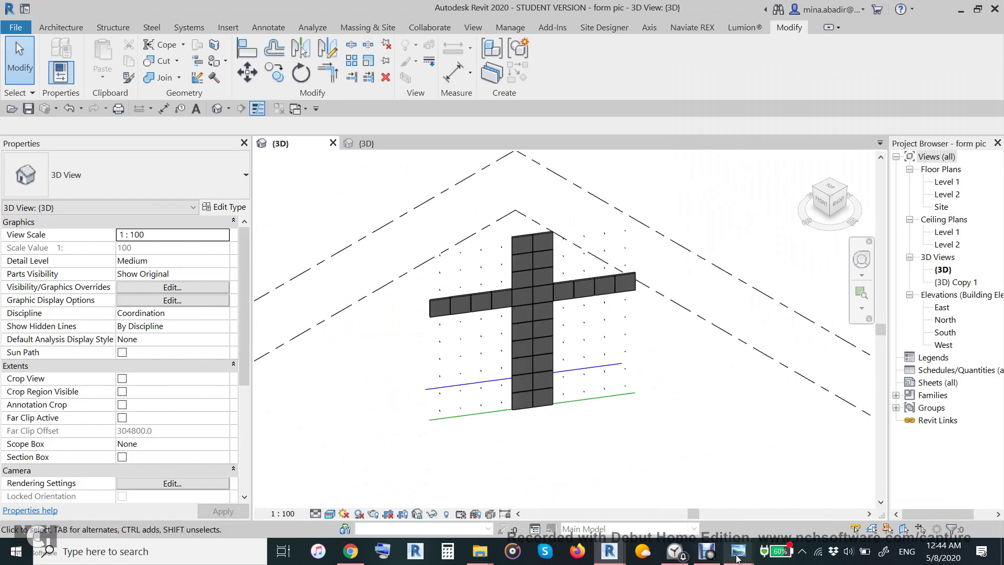
Switch back to Dynamo, replace the File Path image with cross 1, and run the graph.
{"action": "mouse_move", "coordinate": [609, 552]}
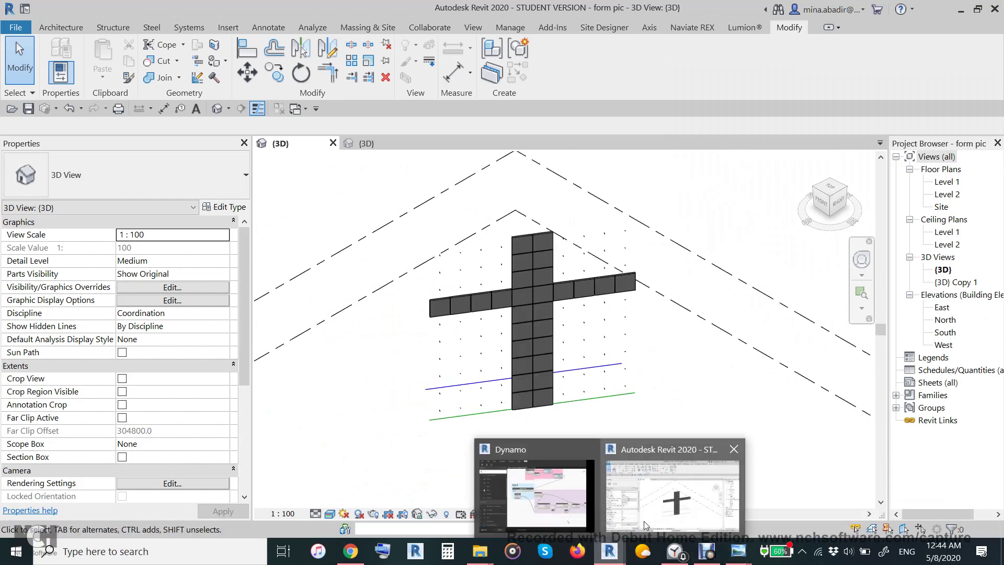
{"action": "left_click", "coordinate": [558, 498]}
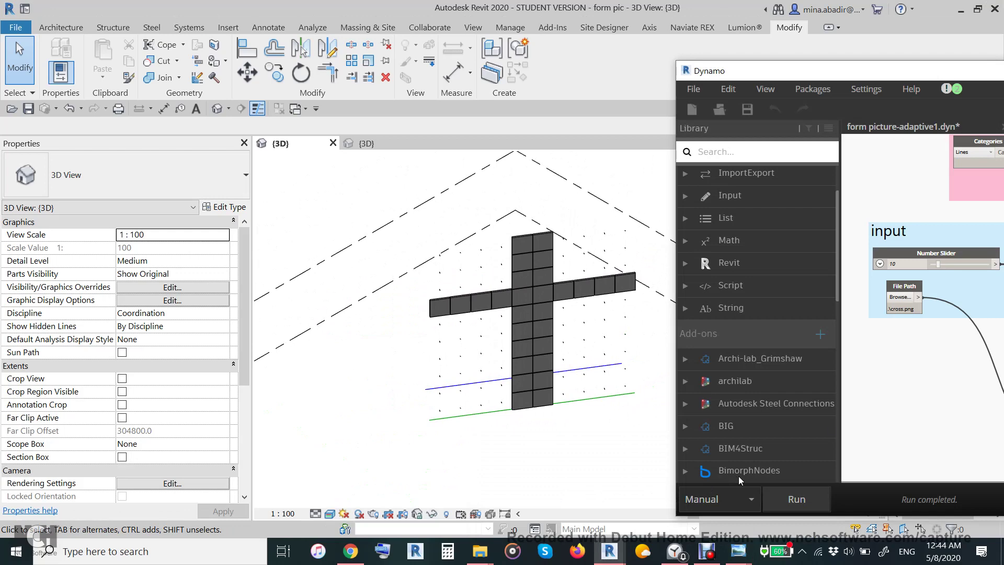
{"action": "left_click", "coordinate": [903, 301]}
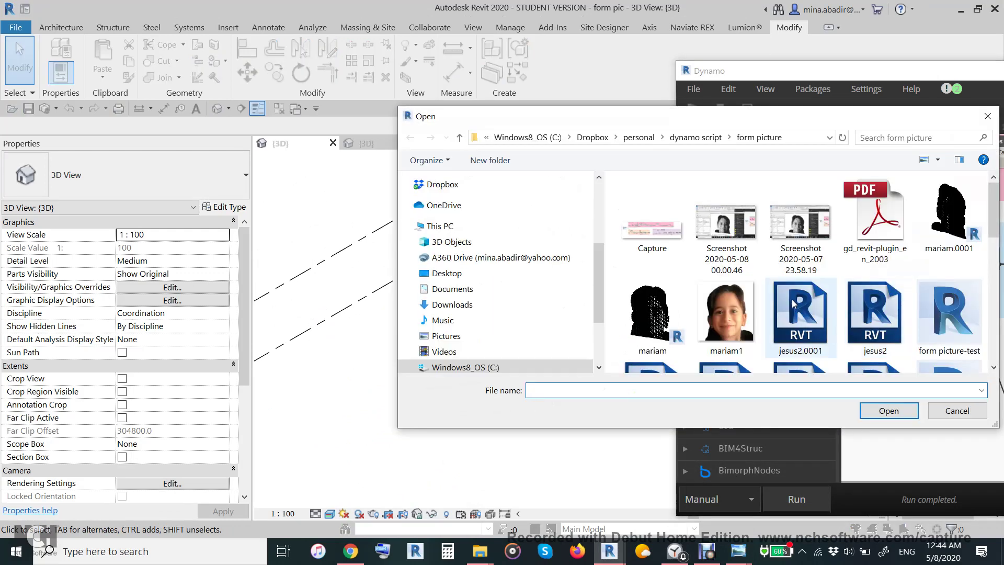
{"action": "scroll", "coordinate": [792, 302], "scroll_direction": "down", "scroll_amount": 3}
{"action": "scroll", "coordinate": [792, 299], "scroll_direction": "down", "scroll_amount": 5}
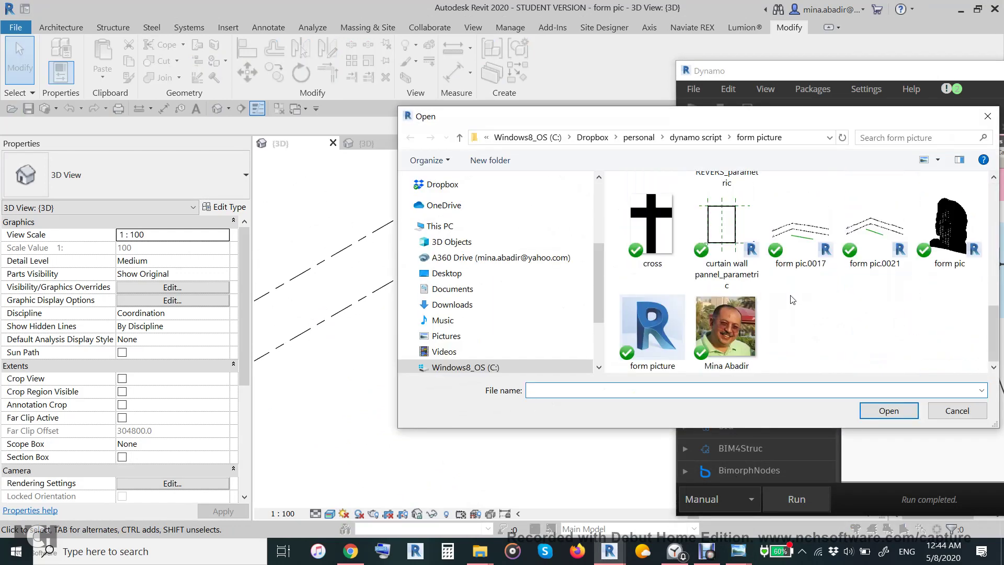
{"action": "scroll", "coordinate": [793, 299], "scroll_direction": "up", "scroll_amount": 3}
{"action": "left_click", "coordinate": [886, 209]}
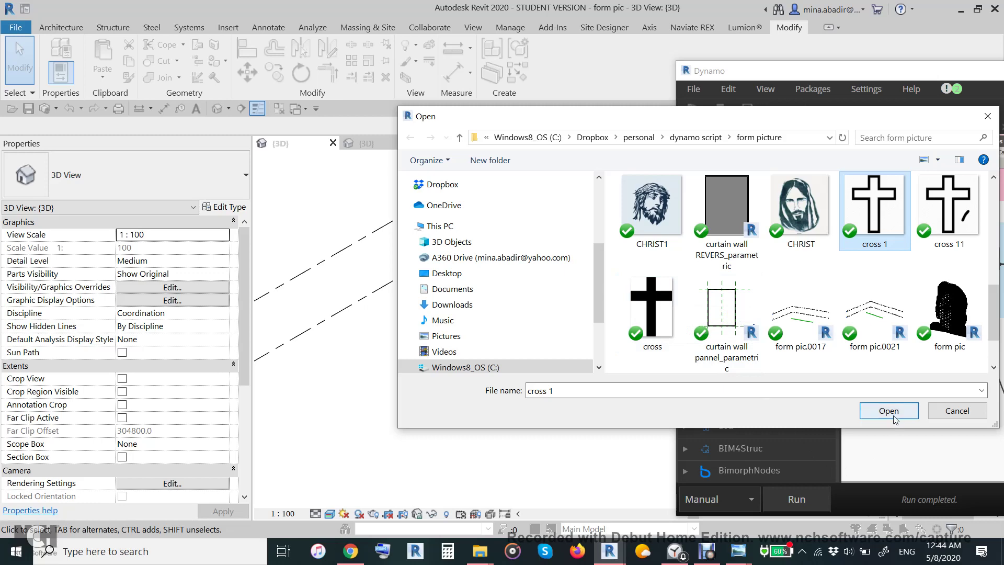
{"action": "left_click", "coordinate": [889, 412]}
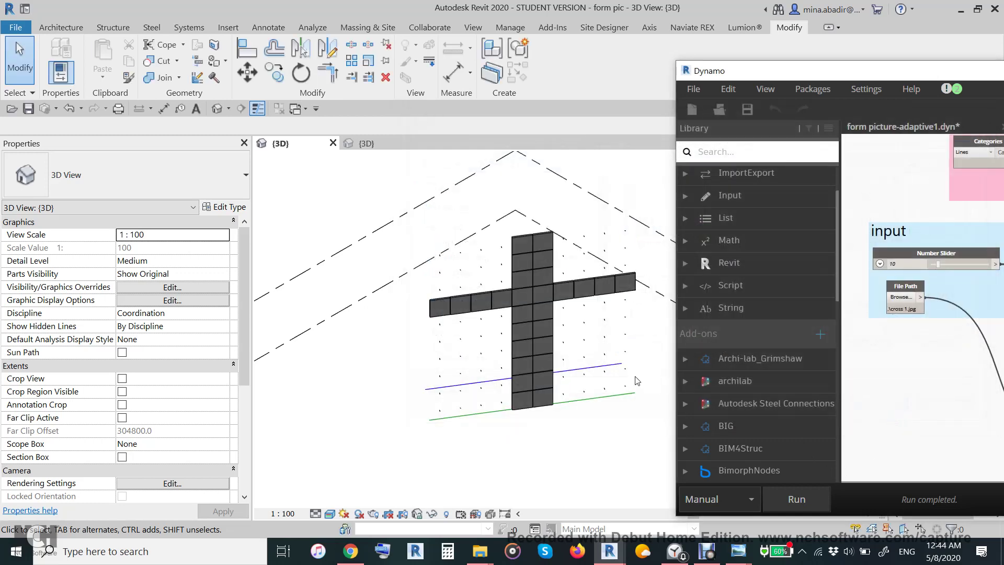
{"action": "left_click", "coordinate": [802, 504]}
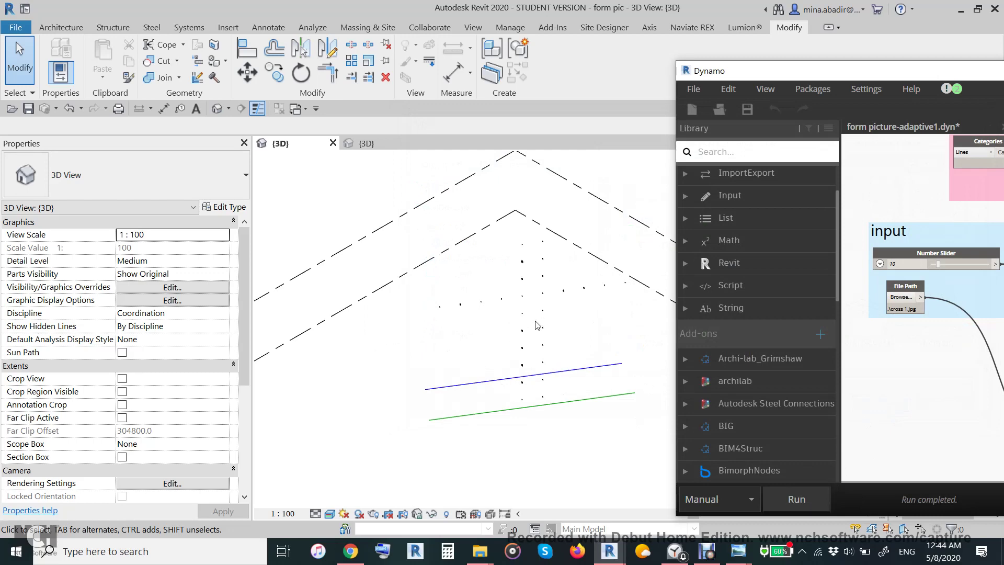
Set the input Number Slider to 41 and run the graph for a finer panel grid.
{"action": "scroll", "coordinate": [537, 325], "scroll_direction": "up", "scroll_amount": 2}
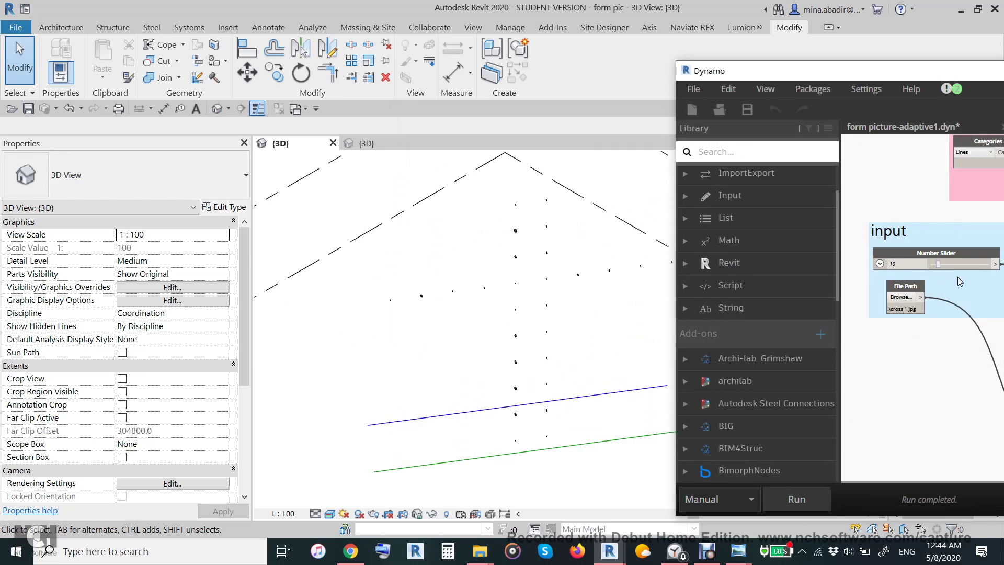
{"action": "scroll", "coordinate": [958, 278], "scroll_direction": "up", "scroll_amount": 2}
{"action": "left_click_drag", "start_coordinate": [930, 258], "coordinate": [968, 257]}
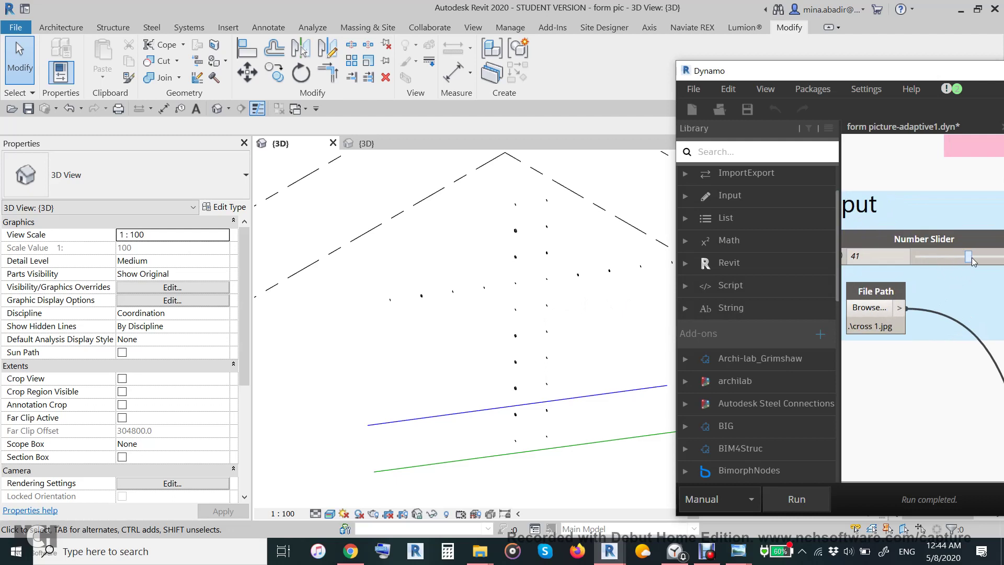
{"action": "left_click", "coordinate": [796, 499]}
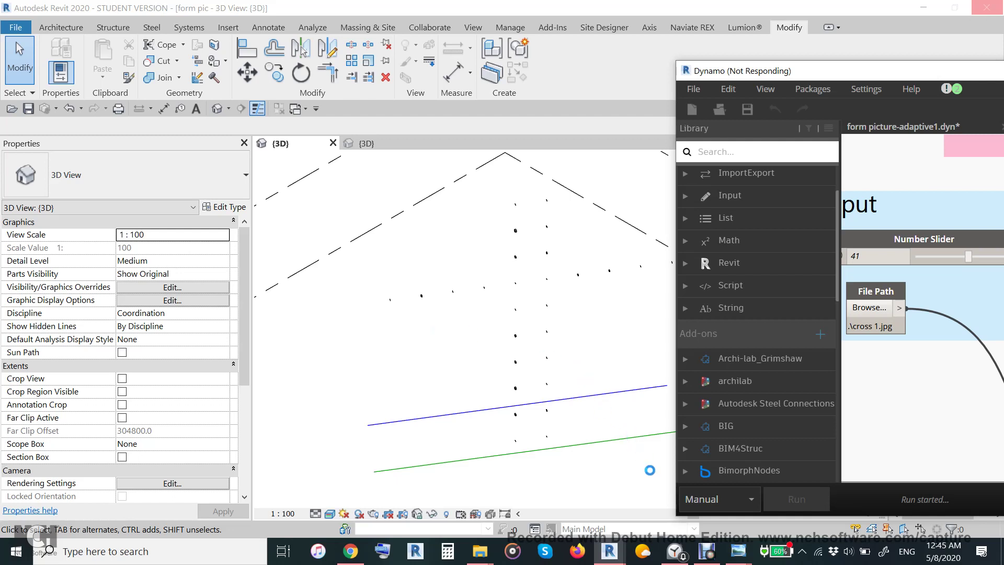
{"action": "left_click", "coordinate": [711, 558]}
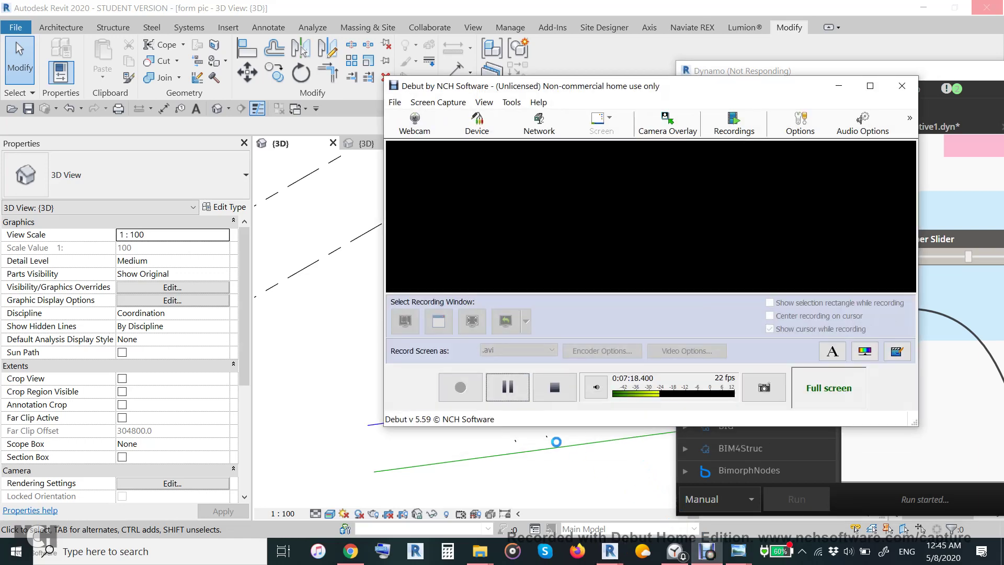
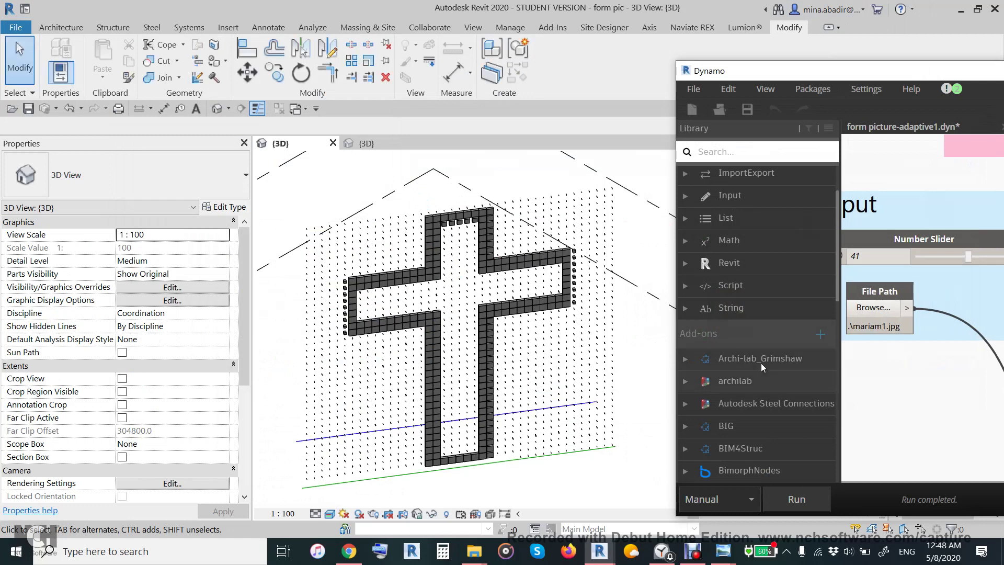
Set the input Number Slider to 70, keep Dynamo clear of the 3D view, and run the graph with the portrait image.
{"action": "left_click_drag", "start_coordinate": [832, 72], "coordinate": [735, 60]}
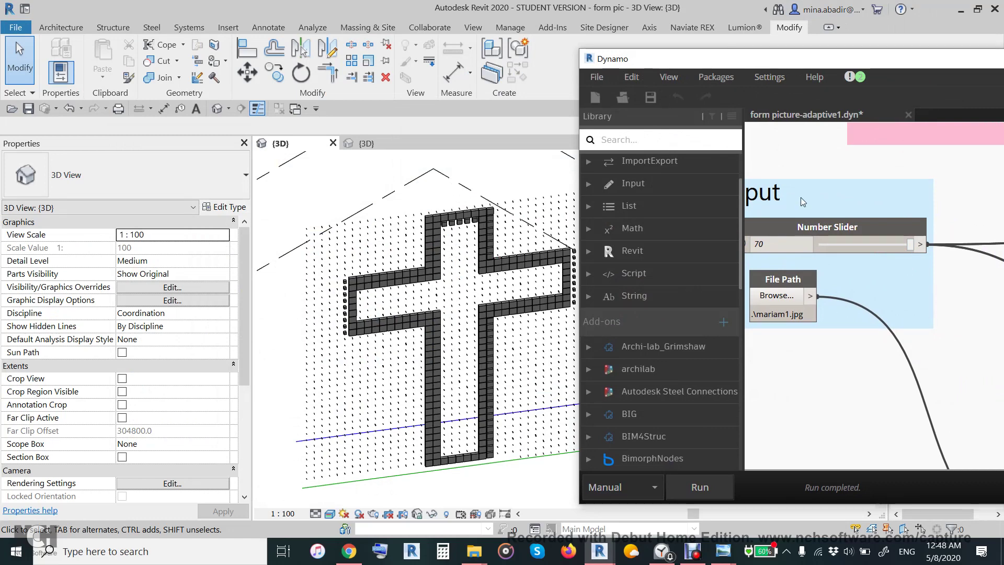
{"action": "left_click_drag", "start_coordinate": [738, 65], "coordinate": [800, 65]}
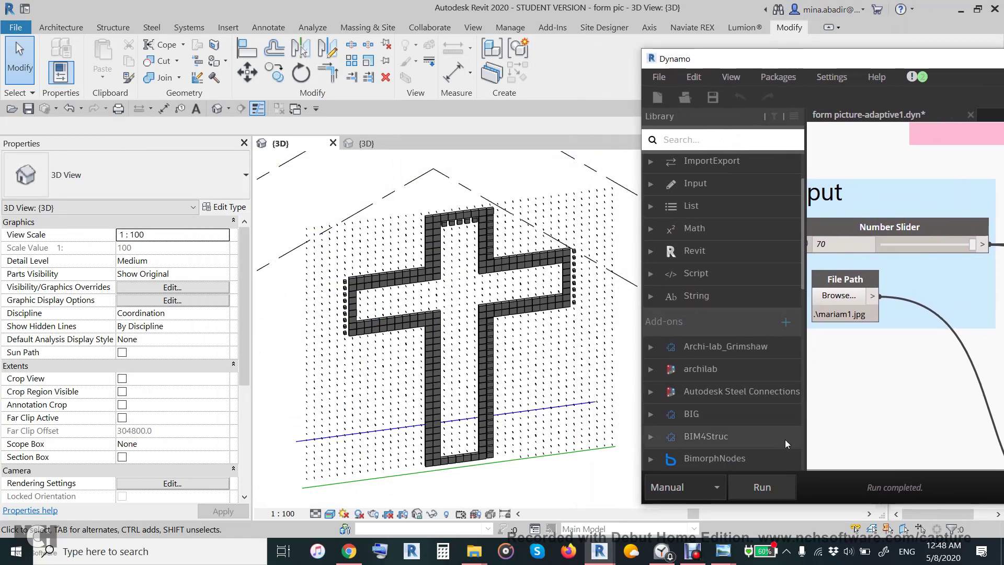
{"action": "left_click", "coordinate": [770, 492]}
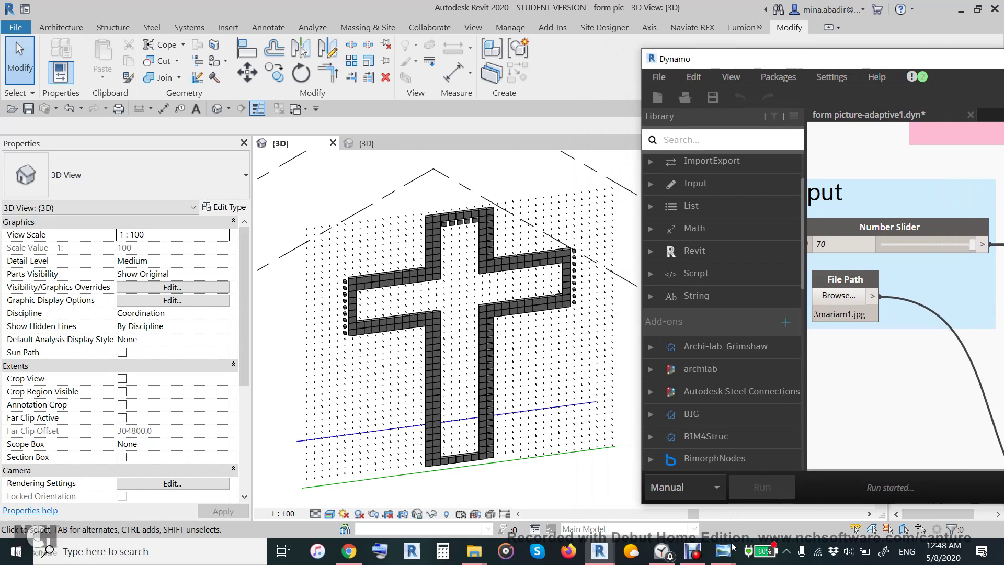
{"action": "mouse_move", "coordinate": [725, 561]}
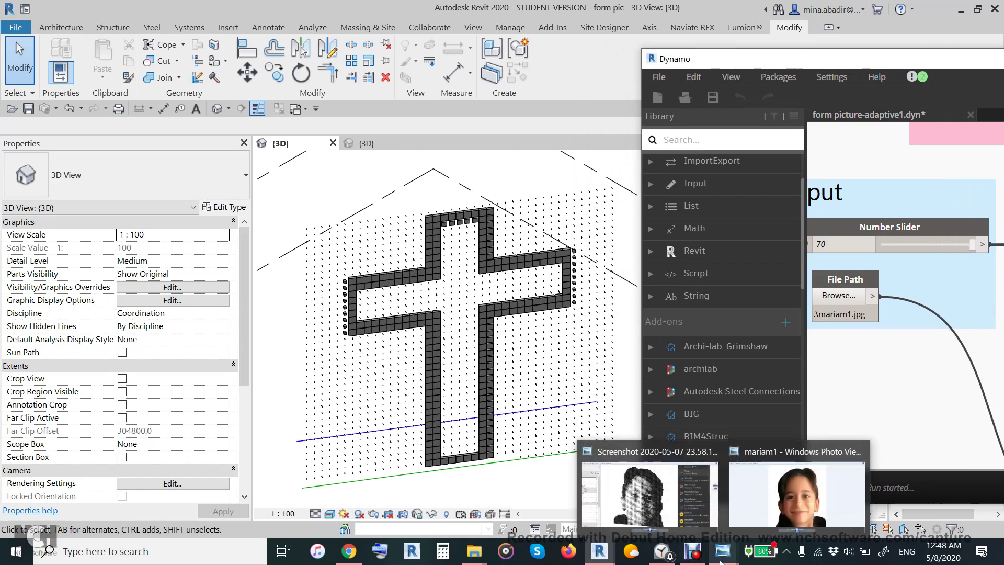
{"action": "left_click", "coordinate": [694, 559]}
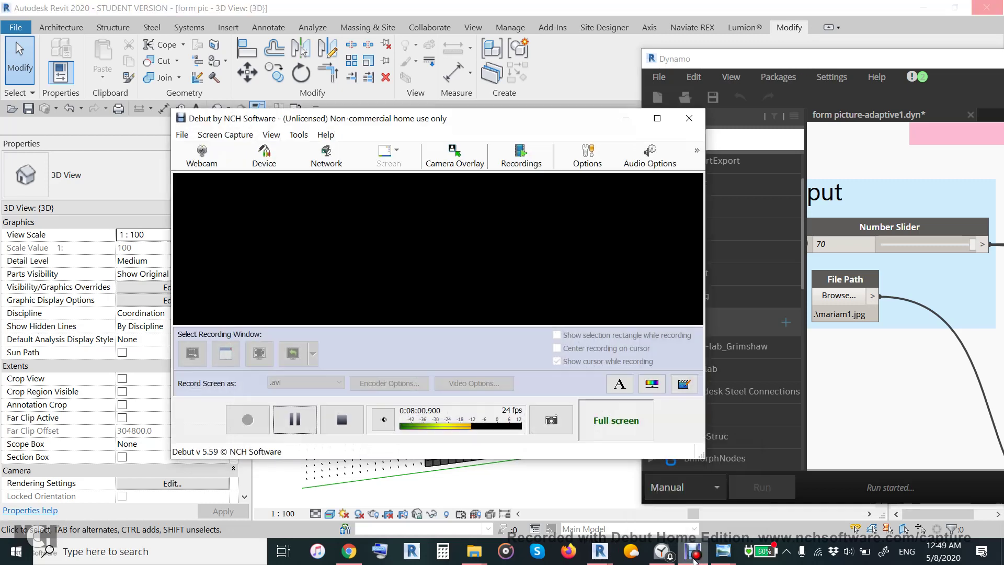
{"action": "left_click", "coordinate": [294, 421]}
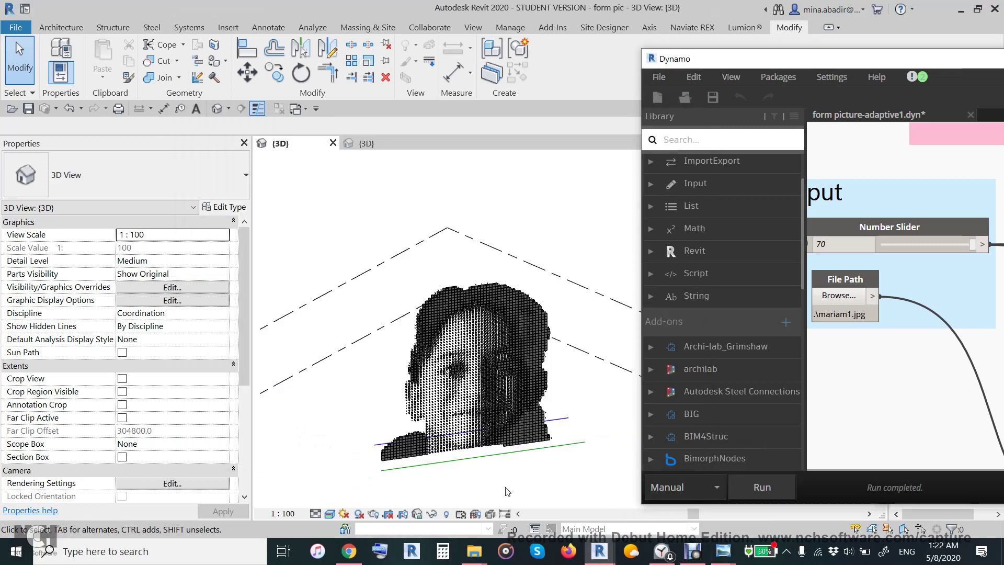
Minimize the Dynamo window and examine the portrait facade from different sides in the Revit 3D view.
{"action": "scroll", "coordinate": [507, 486], "scroll_direction": "up", "scroll_amount": 2}
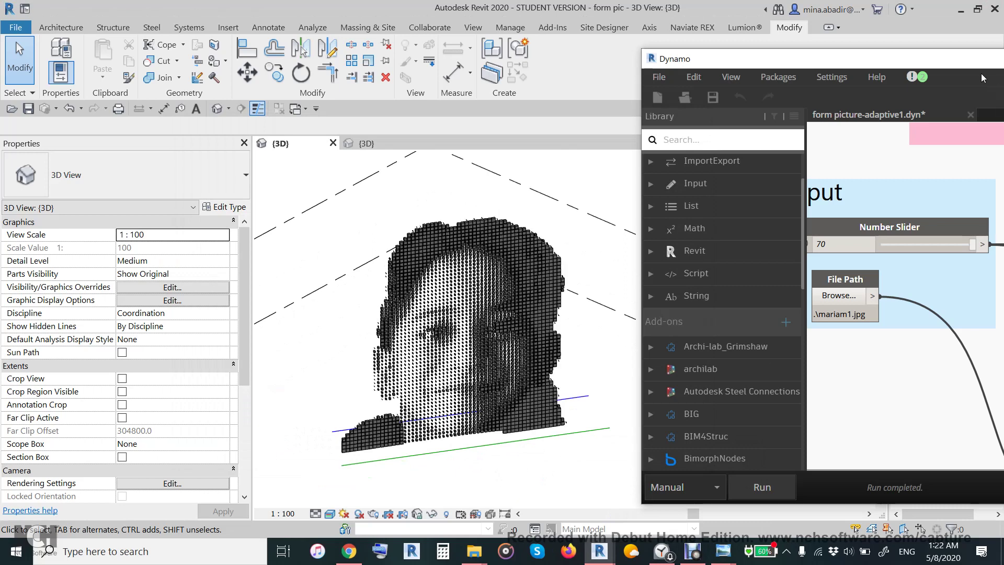
{"action": "left_click_drag", "start_coordinate": [967, 61], "coordinate": [822, 54]}
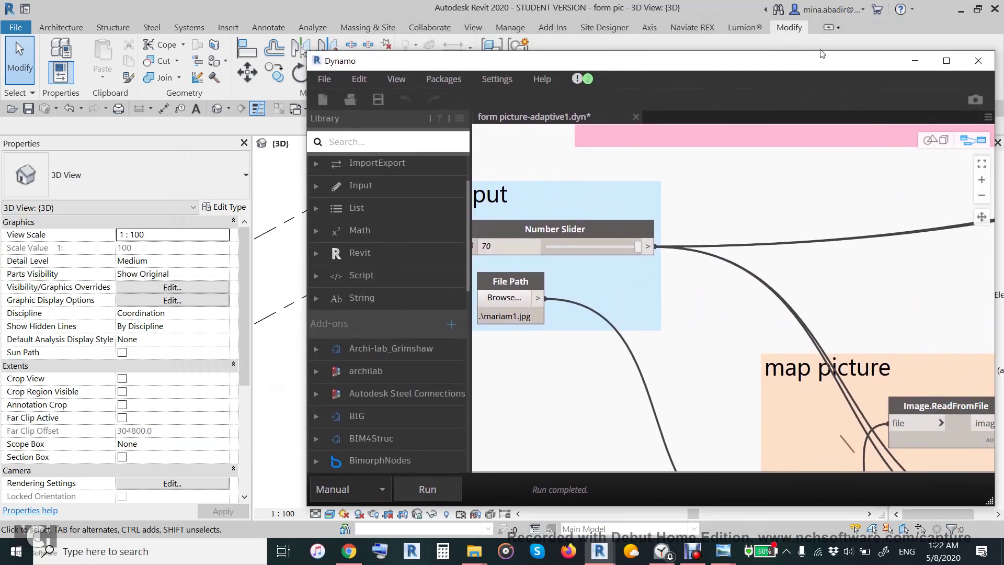
{"action": "left_click", "coordinate": [917, 62]}
{"action": "scroll", "coordinate": [556, 312], "scroll_direction": "up", "scroll_amount": 3}
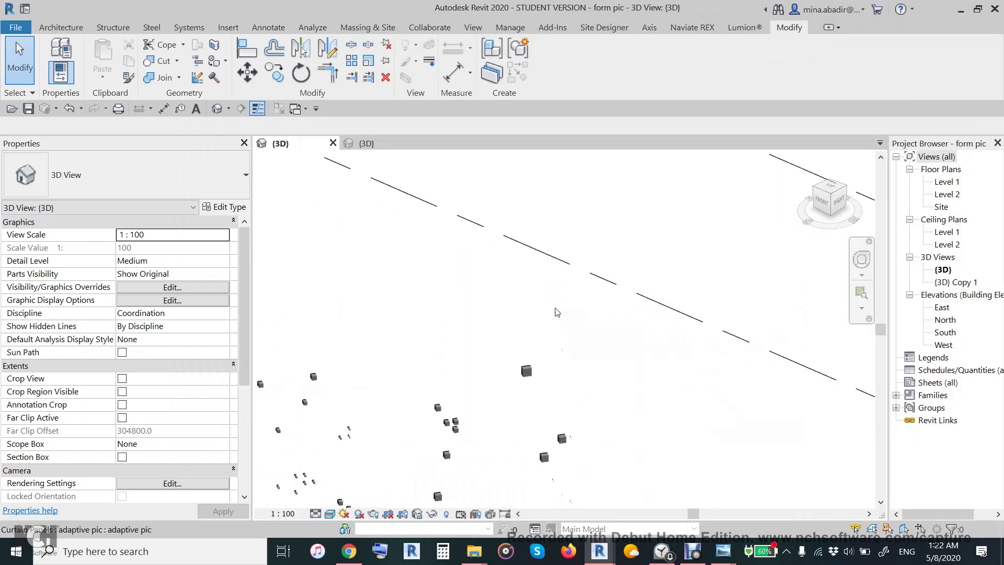
{"action": "scroll", "coordinate": [556, 312], "scroll_direction": "up", "scroll_amount": 1}
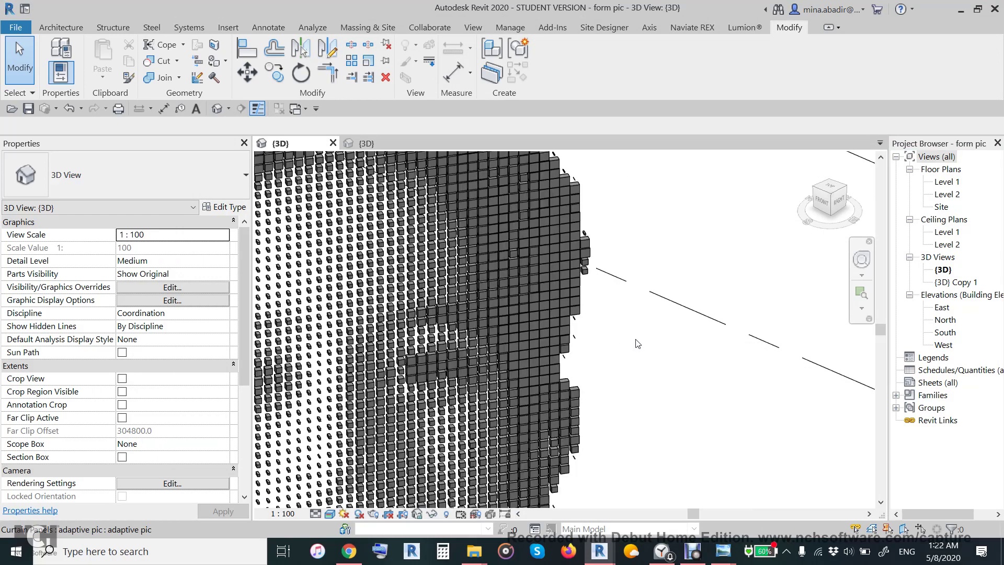
{"action": "middle_click_drag", "start_coordinate": [628, 379], "coordinate": [366, 361], "text": "shift"}
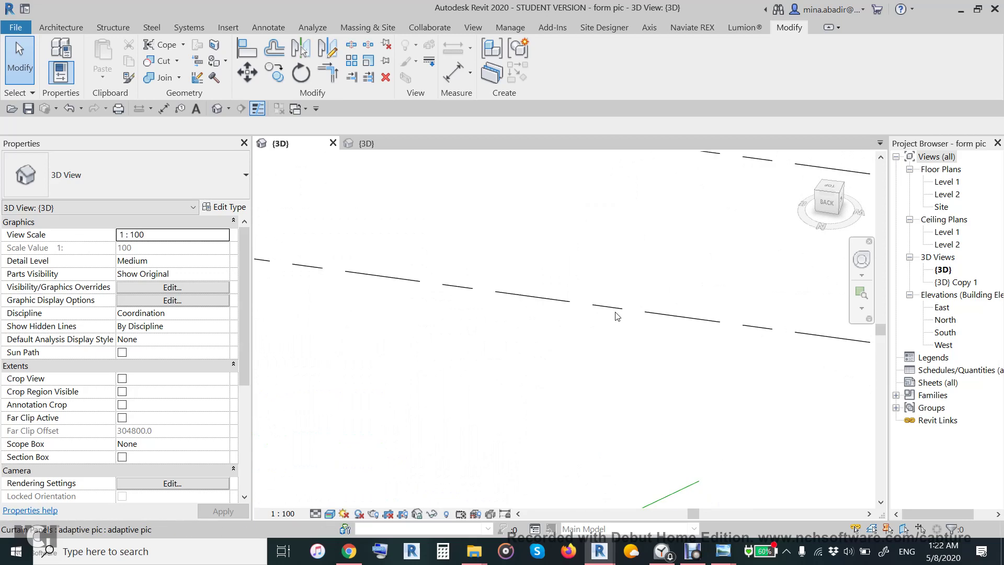
{"action": "middle_click_drag", "start_coordinate": [617, 317], "coordinate": [502, 419], "text": "shift"}
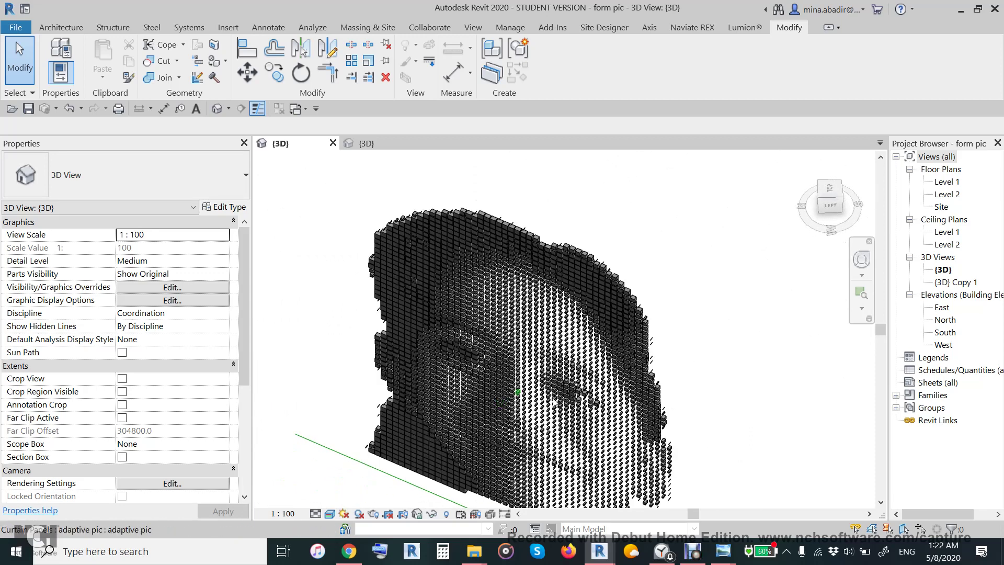
Examine the size variation of the adaptive panels around the eye up close, and the whole face from its left side.
{"action": "scroll", "coordinate": [553, 401], "scroll_direction": "up", "scroll_amount": 5}
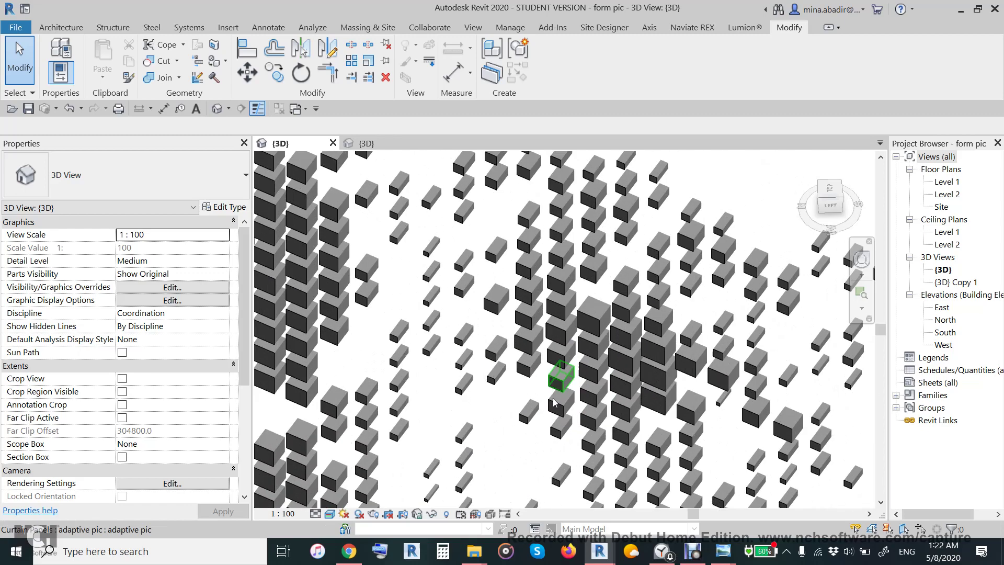
{"action": "scroll", "coordinate": [553, 402], "scroll_direction": "up", "scroll_amount": 6}
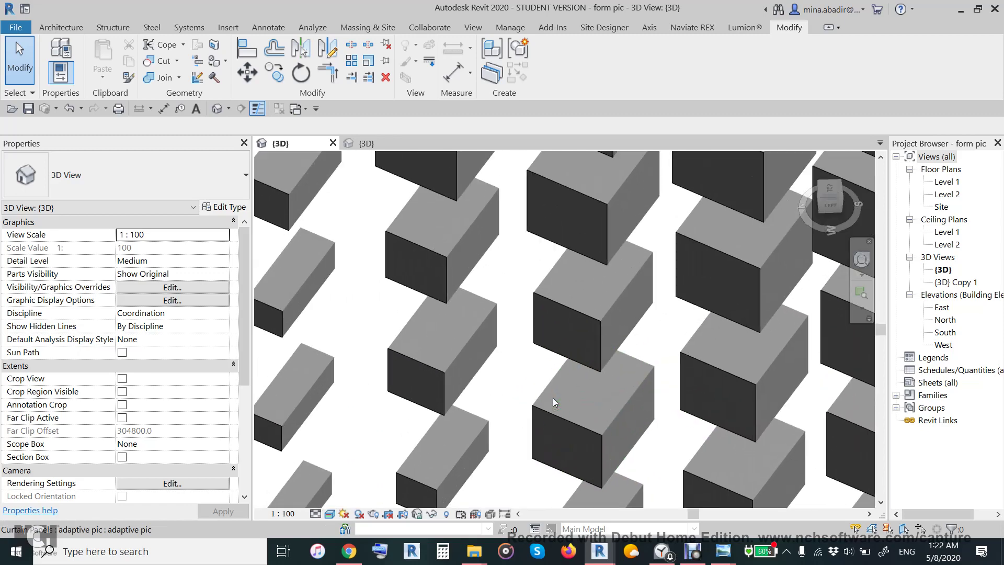
{"action": "scroll", "coordinate": [553, 401], "scroll_direction": "down", "scroll_amount": 10}
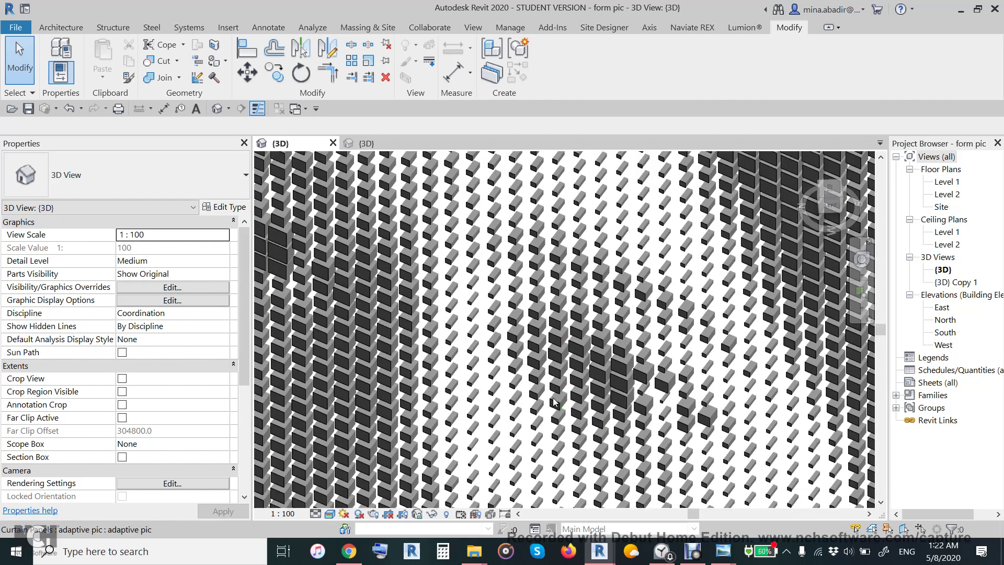
{"action": "scroll", "coordinate": [553, 401], "scroll_direction": "down", "scroll_amount": 8}
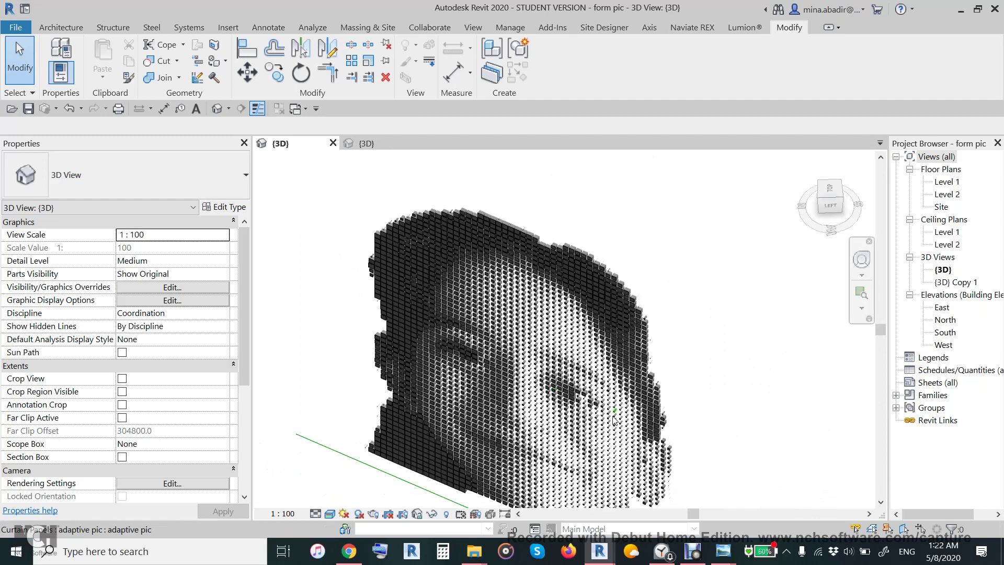
{"action": "middle_click_drag", "start_coordinate": [615, 419], "coordinate": [617, 340], "text": "shift"}
{"action": "middle_click_drag", "start_coordinate": [606, 255], "coordinate": [607, 263], "text": "shift"}
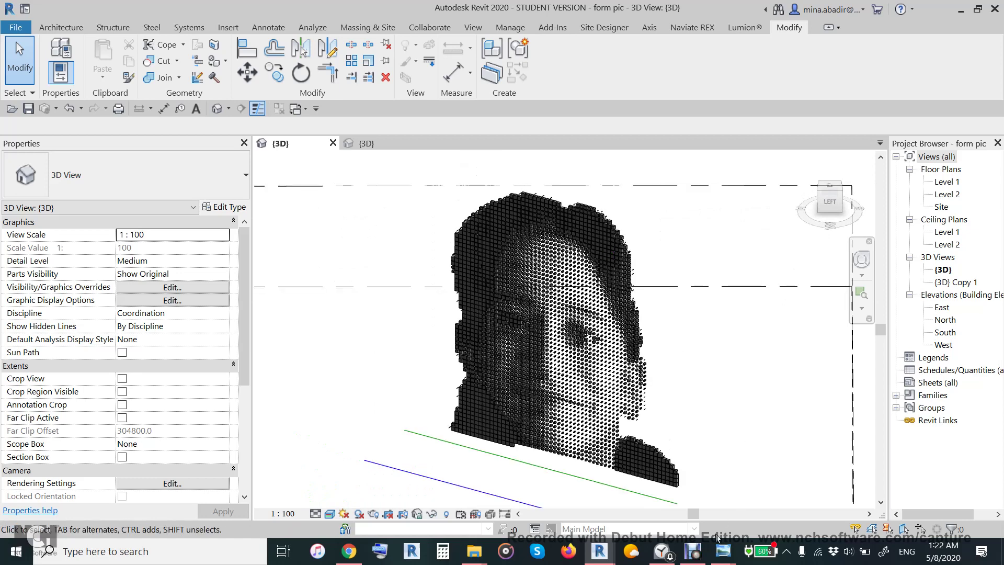
View the source portrait photo in Windows Photo Viewer, return to the Revit 3D view, and compare it with the panel facade.
{"action": "mouse_move", "coordinate": [722, 549]}
{"action": "left_click", "coordinate": [782, 518]}
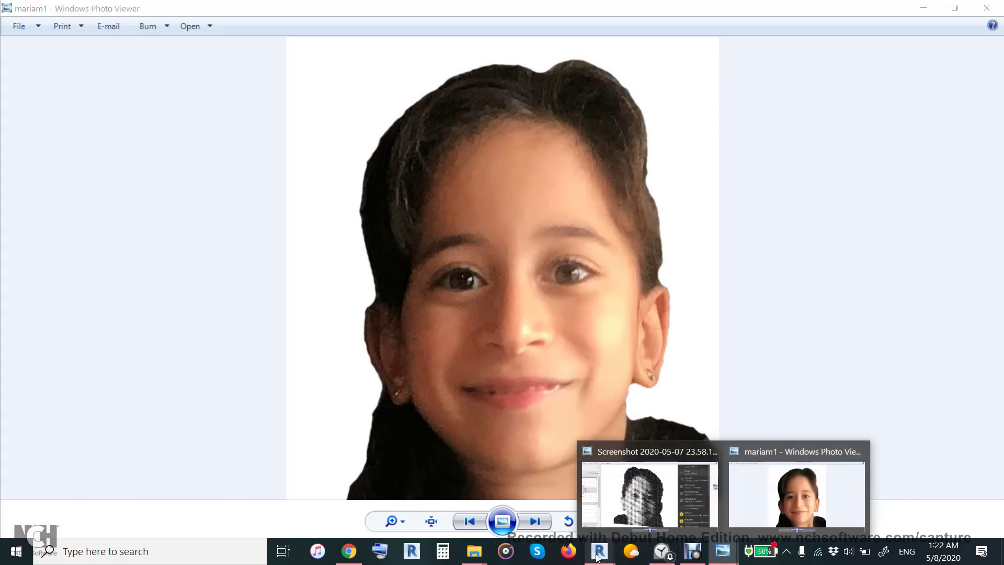
{"action": "mouse_move", "coordinate": [598, 557]}
{"action": "left_click", "coordinate": [646, 510]}
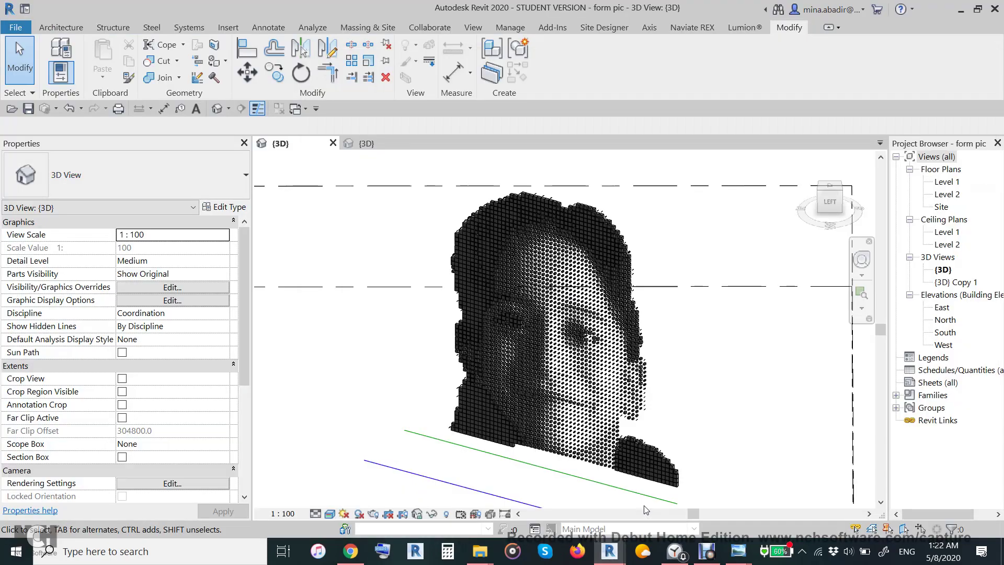
{"action": "scroll", "coordinate": [662, 433], "scroll_direction": "up", "scroll_amount": 2}
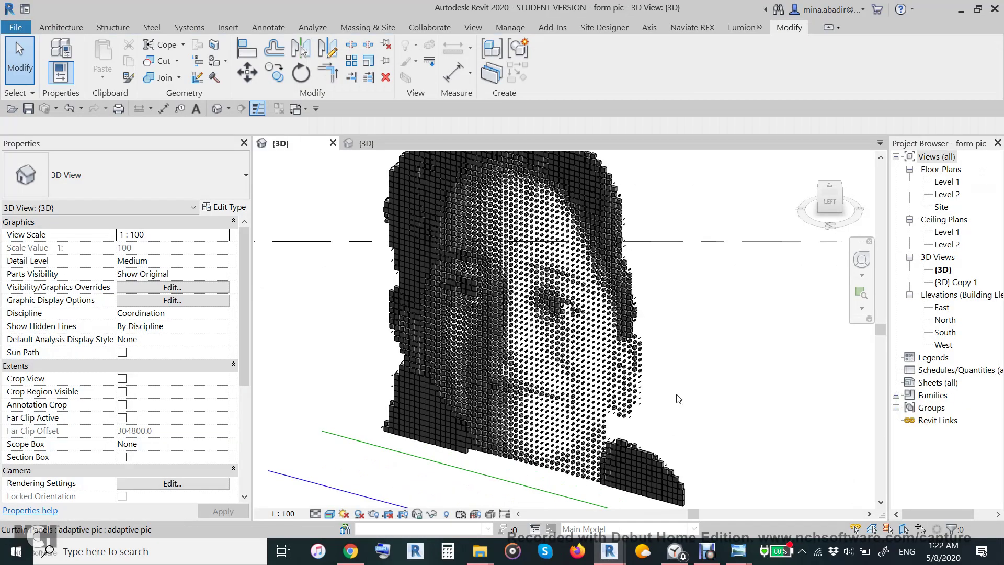
{"action": "scroll", "coordinate": [678, 399], "scroll_direction": "up", "scroll_amount": 1}
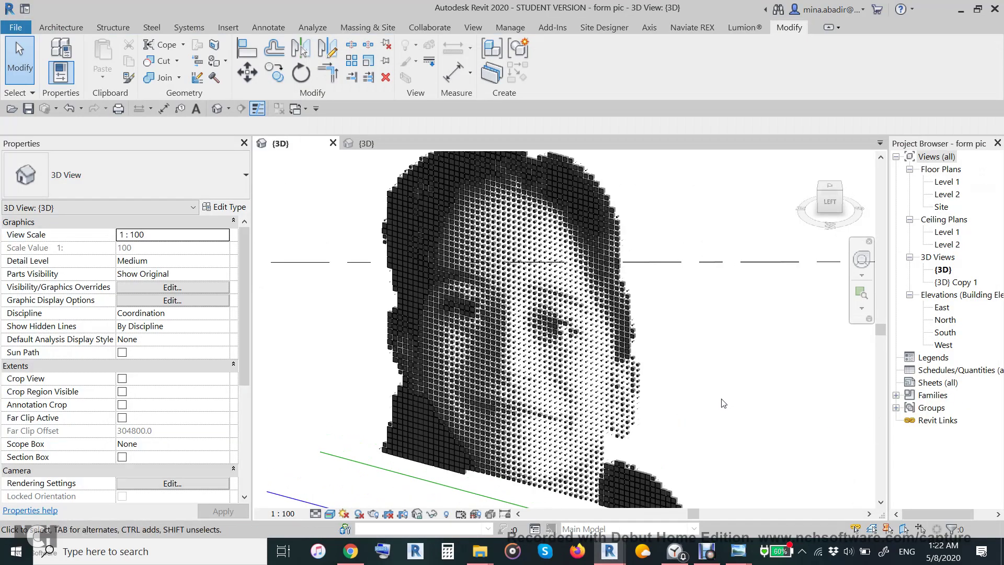